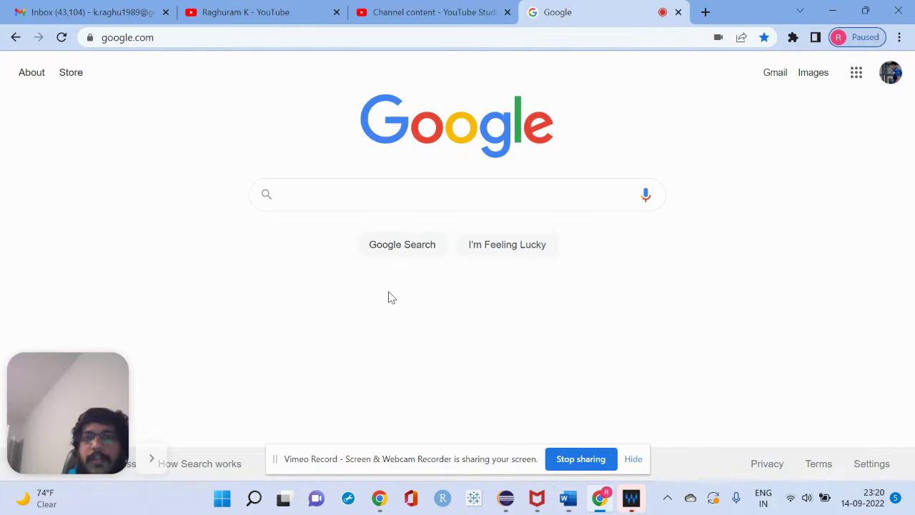
Search Google for 'jdk download' and open the Java Downloads - Oracle result
left_click(399, 203)
type("j")
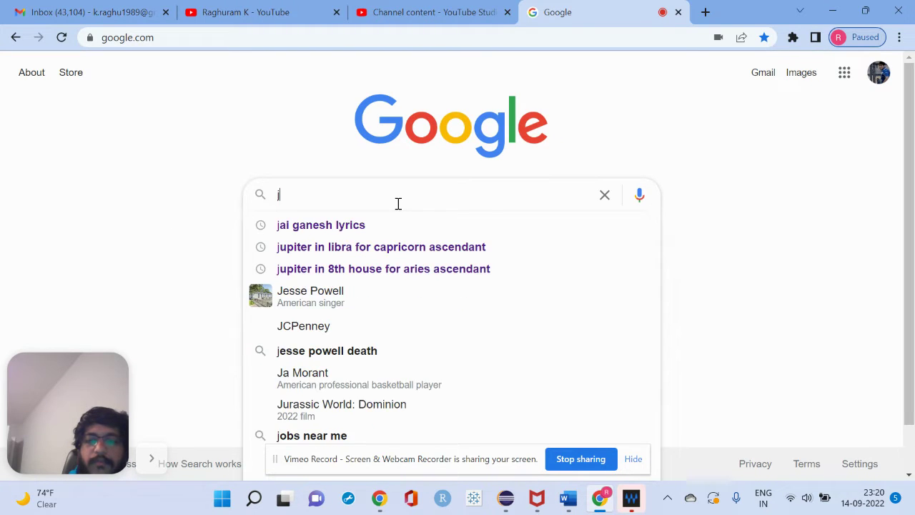
type("dk download")
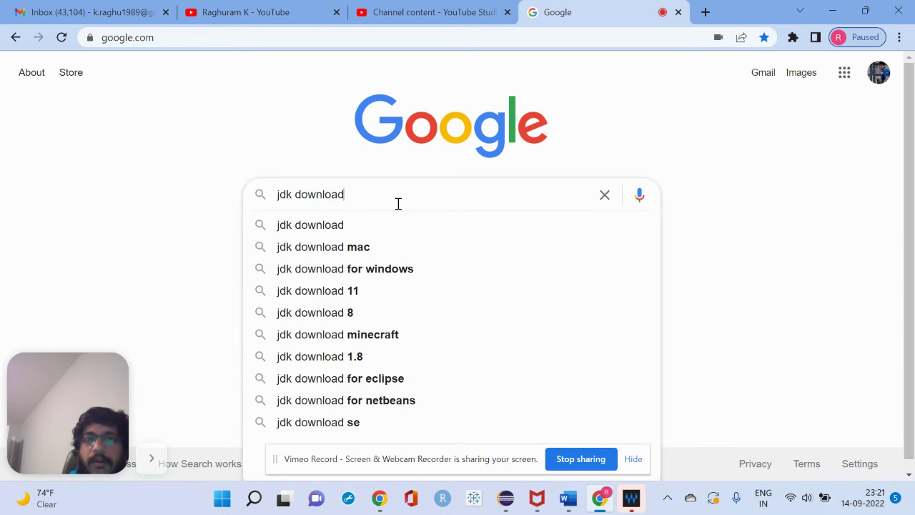
key("Return")
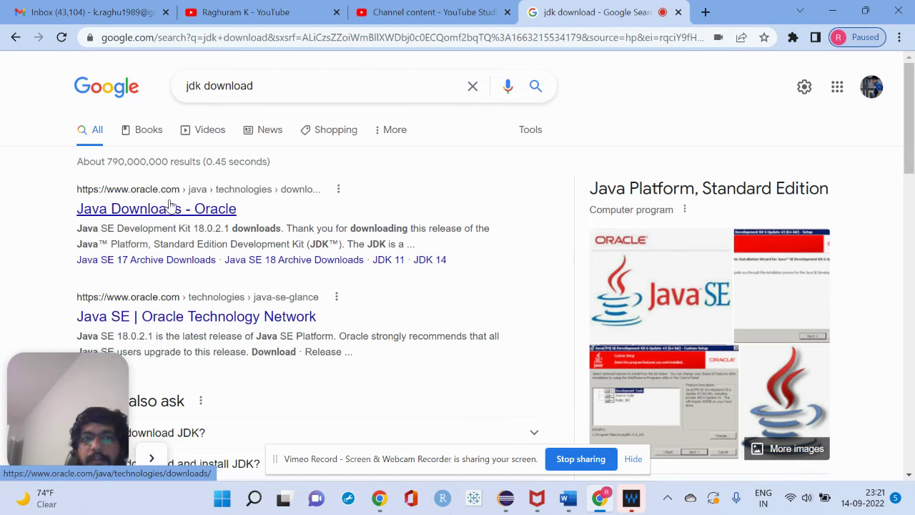
left_click(149, 208)
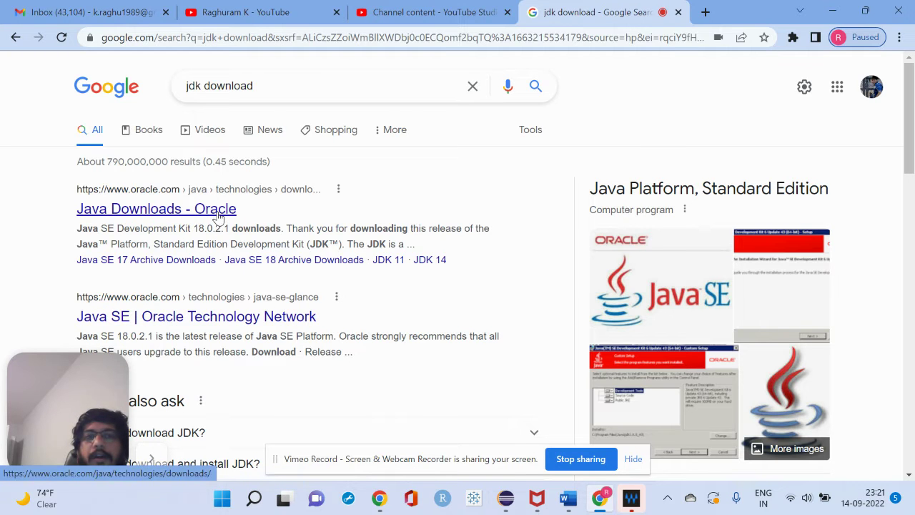
scroll(303, 316, "down", 4)
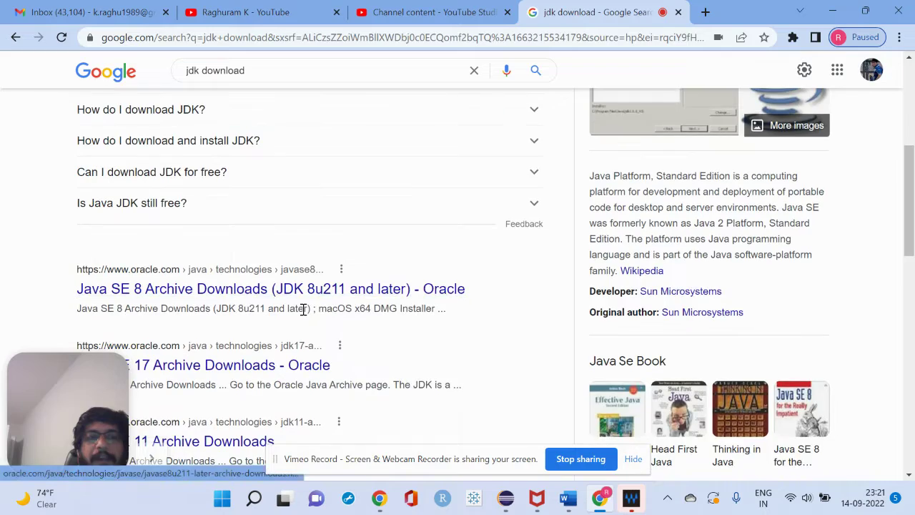
scroll(303, 316, "down", 5)
scroll(302, 316, "down", 2)
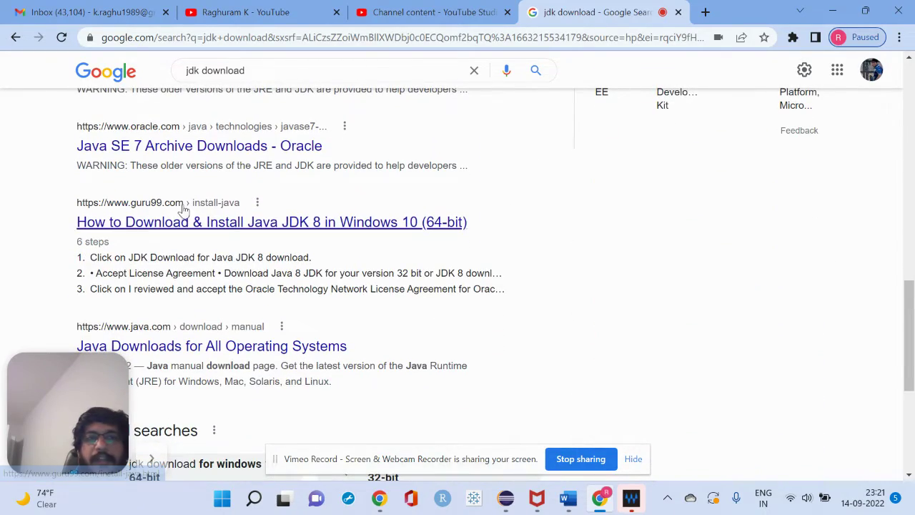
scroll(229, 327, "up", 6)
scroll(228, 327, "up", 5)
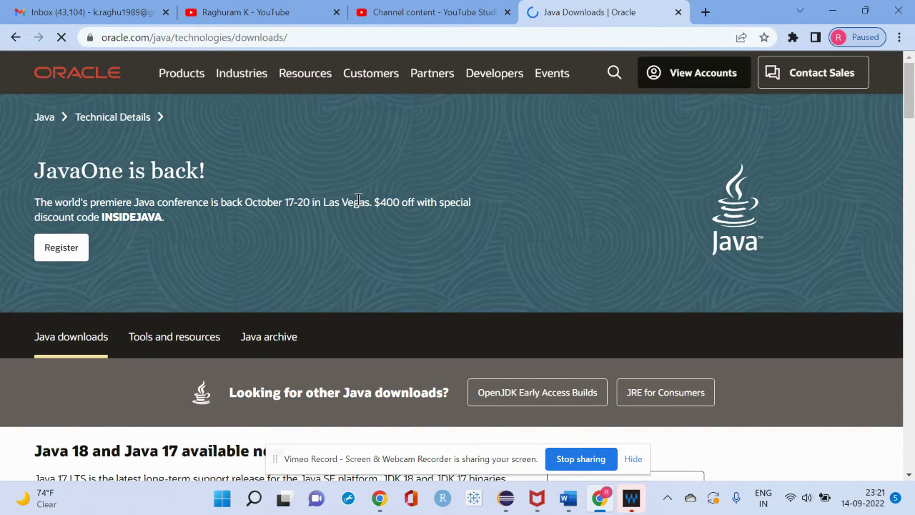
Review Oracle's JDK 18.0.2.1 downloads page, then return to the 'jdk download' results
scroll(358, 200, "down", 12)
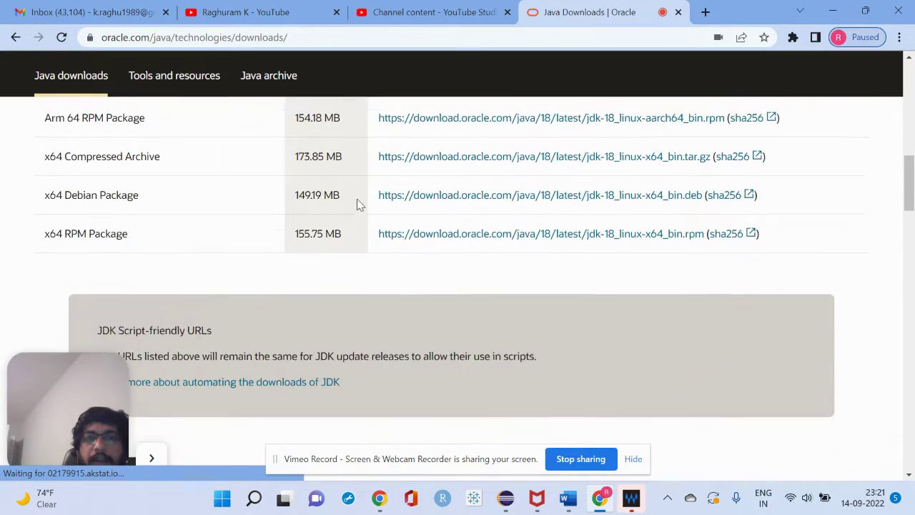
scroll(358, 204, "down", 6)
scroll(358, 205, "up", 8)
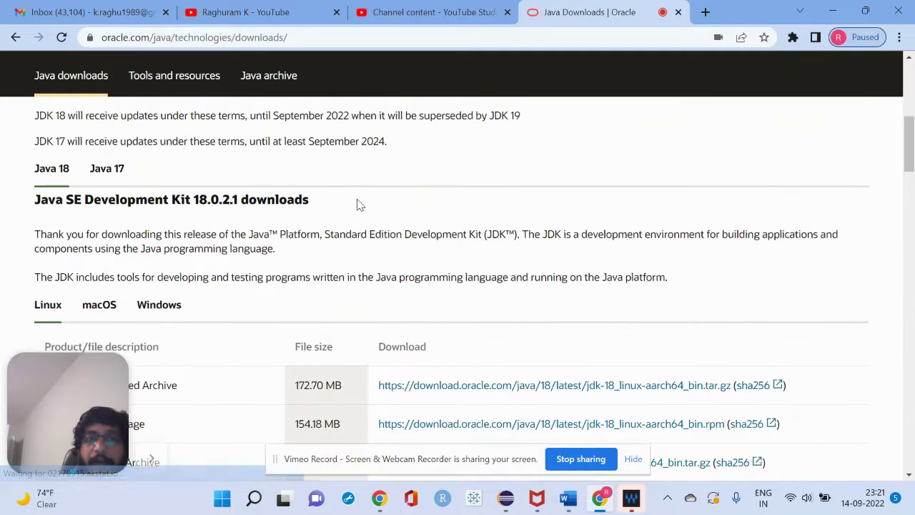
scroll(359, 205, "up", 3)
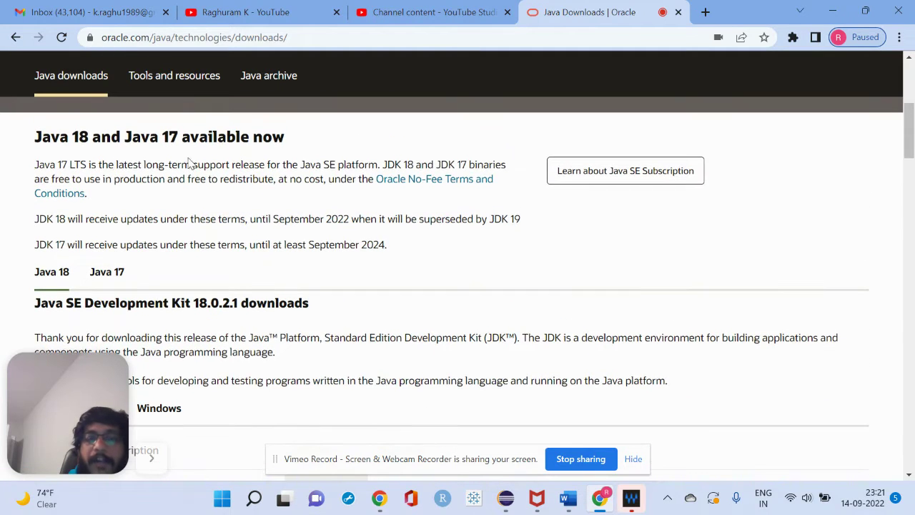
scroll(220, 266, "down", 1)
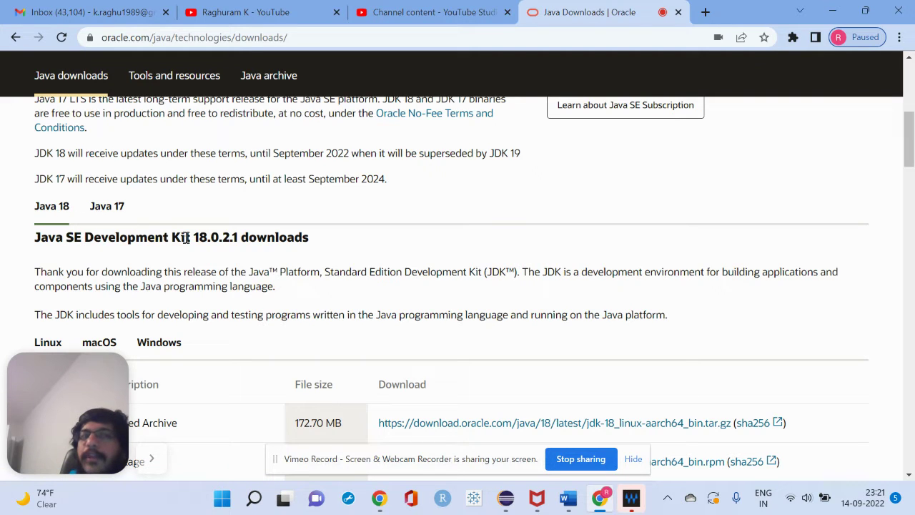
left_click(16, 37)
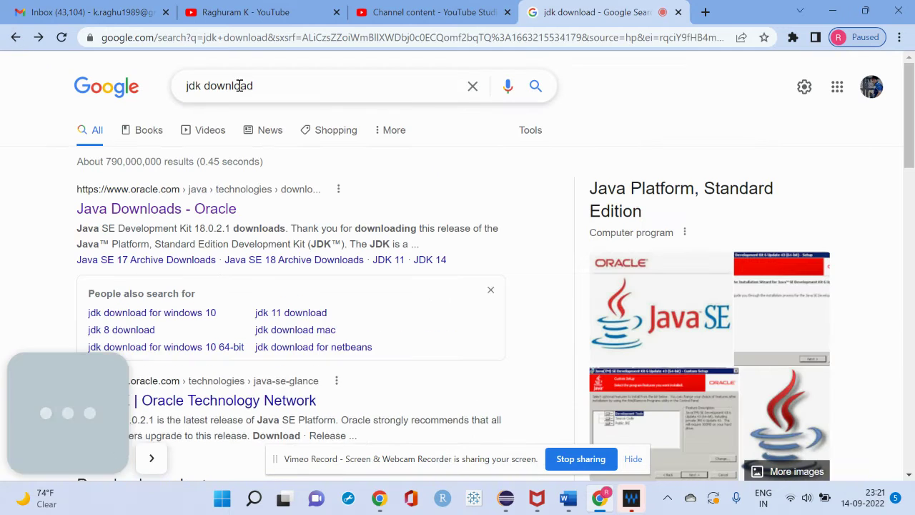
Change the Google search to 'jdk 8 download' and run it
left_click(200, 86)
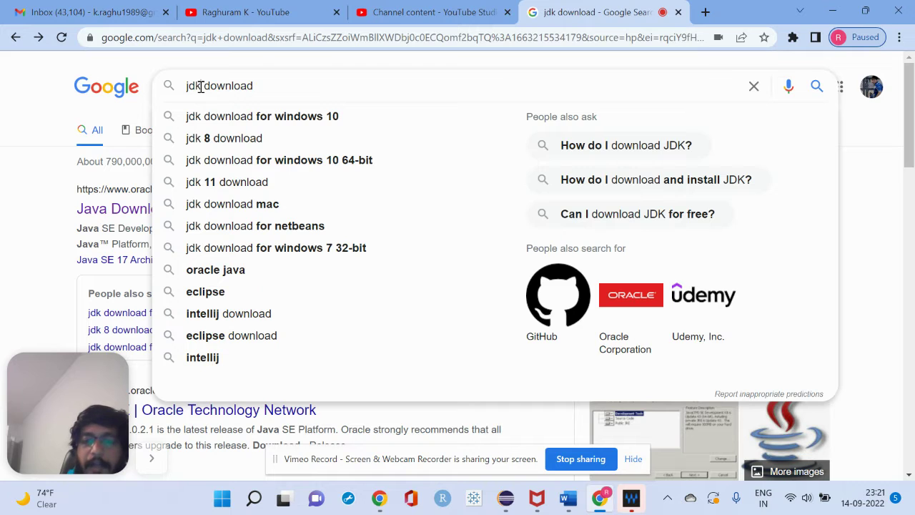
type("8")
key("Return")
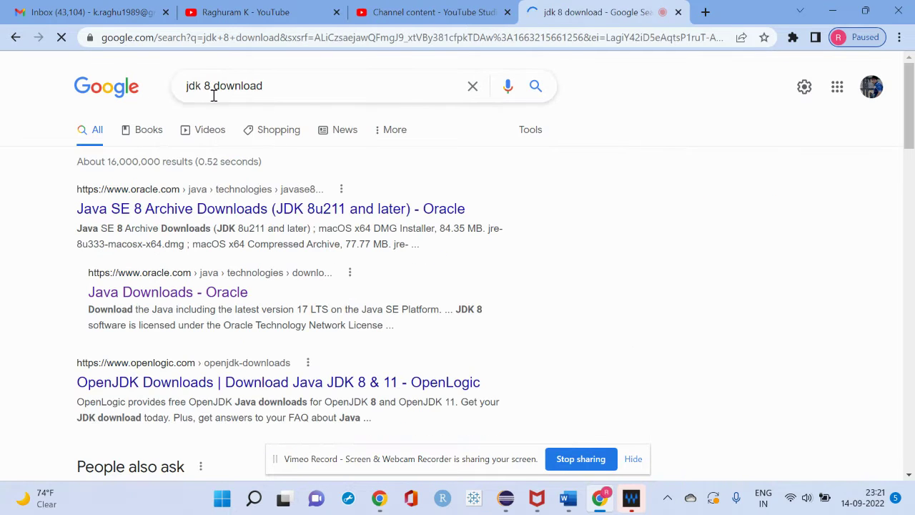
Open the Java SE 8 Archive Downloads result and scroll to the JDK 8u333 Windows installers
left_click(256, 209)
scroll(447, 253, "down", 3)
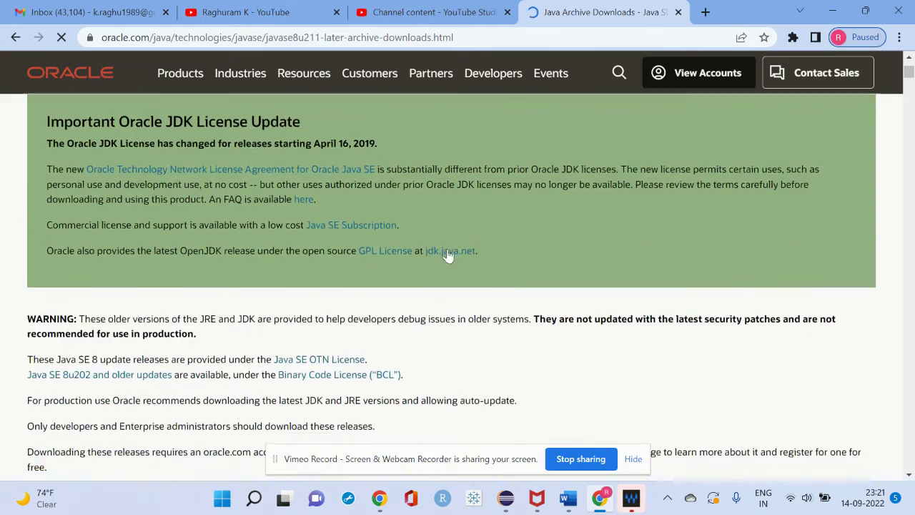
scroll(447, 256, "down", 9)
scroll(447, 255, "down", 3)
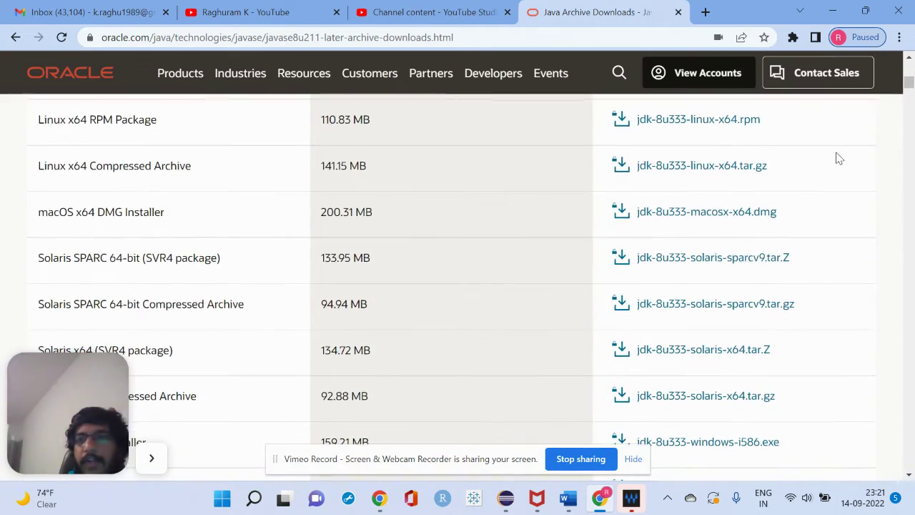
scroll(839, 158, "up", 5)
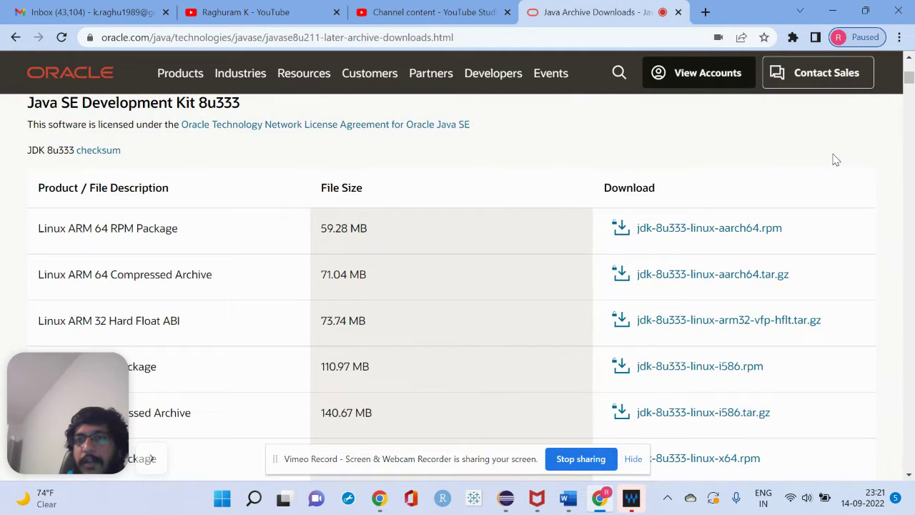
scroll(817, 247, "down", 3)
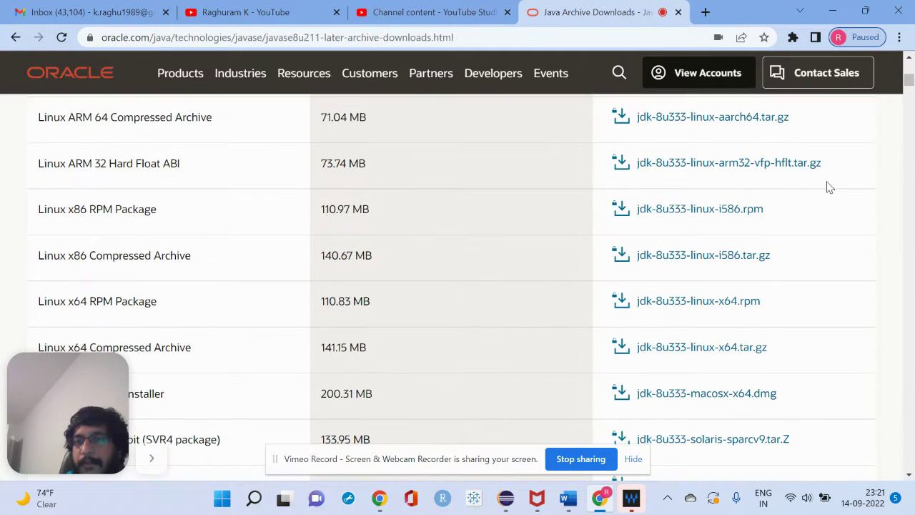
scroll(840, 279, "down", 5)
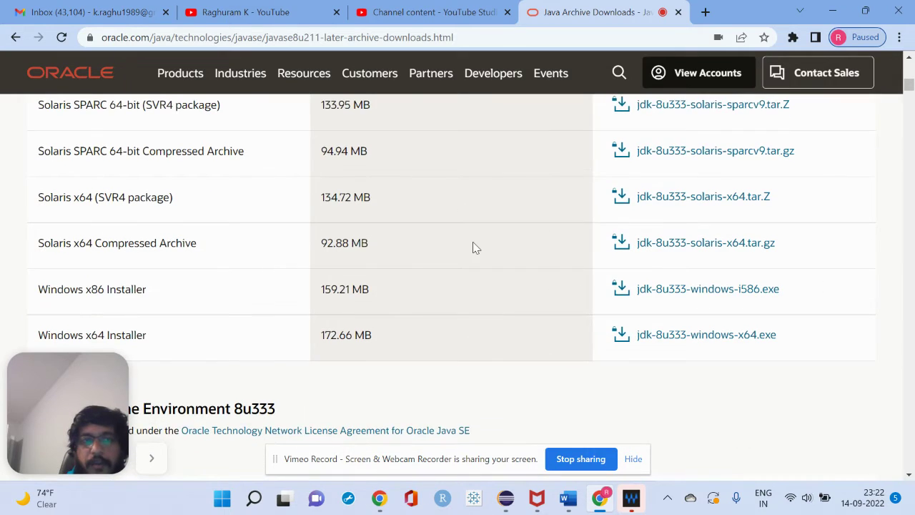
scroll(472, 247, "up", 4)
scroll(473, 247, "down", 2)
scroll(472, 247, "down", 3)
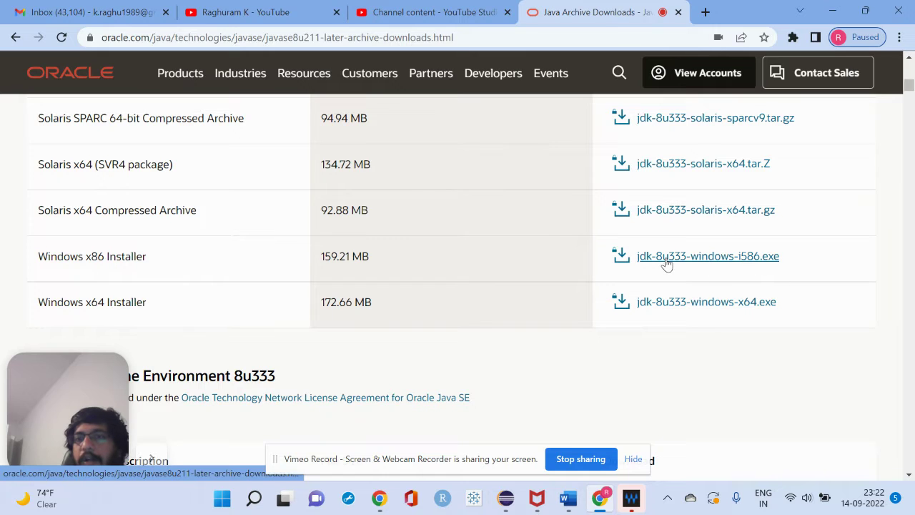
Download jdk-8u333-windows-i586.exe, accepting the license and signing in with the Oracle account credentials
left_click(736, 262)
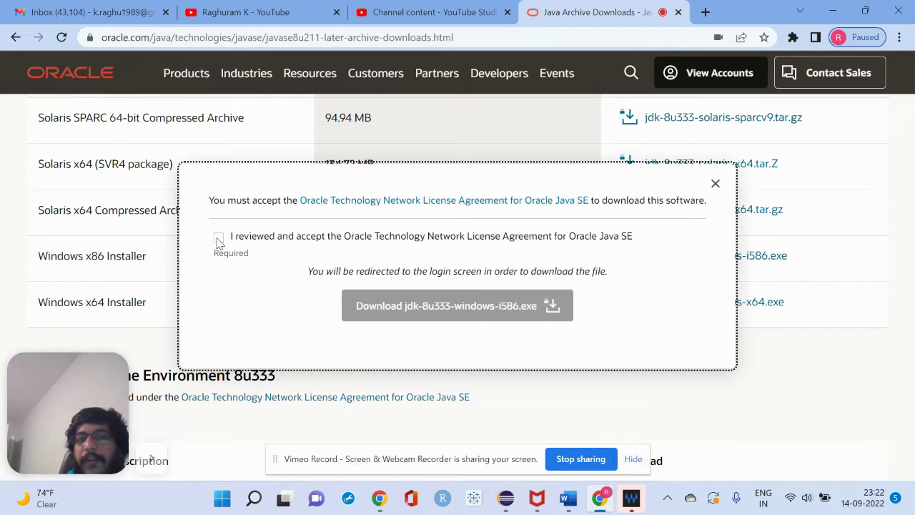
left_click(218, 239)
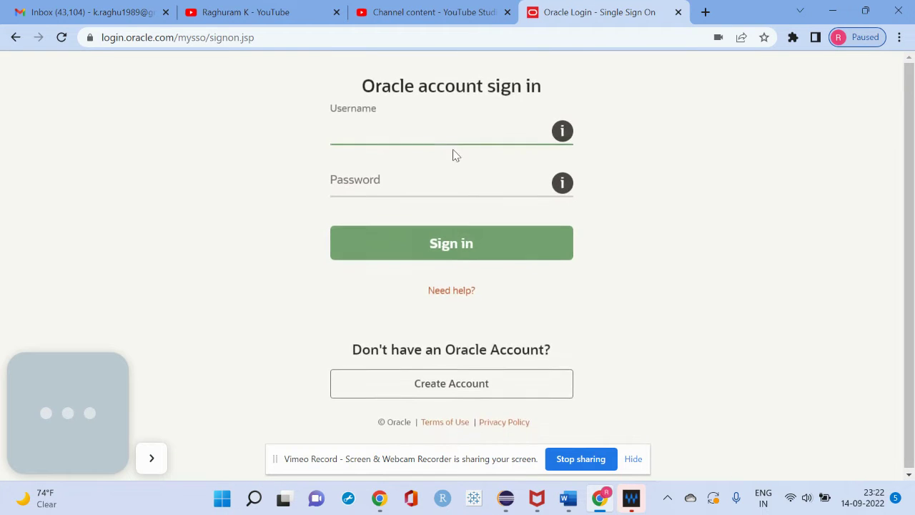
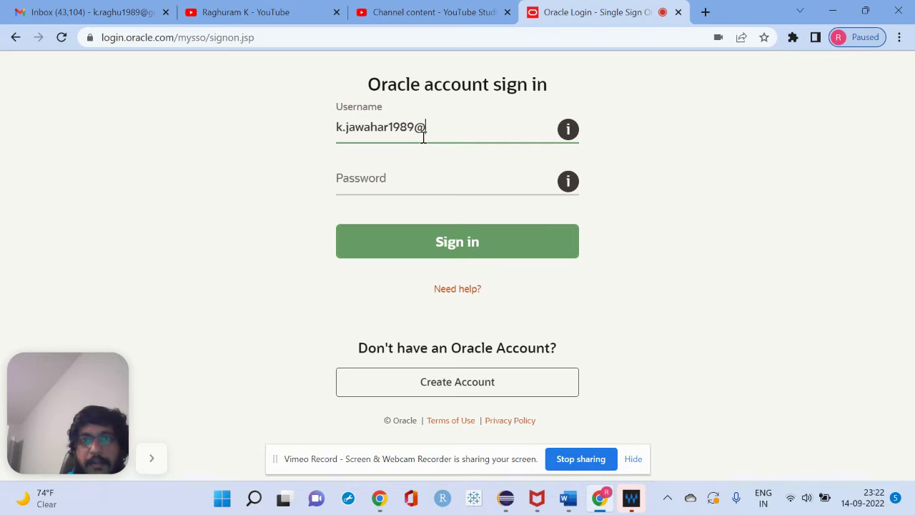
key("Tab")
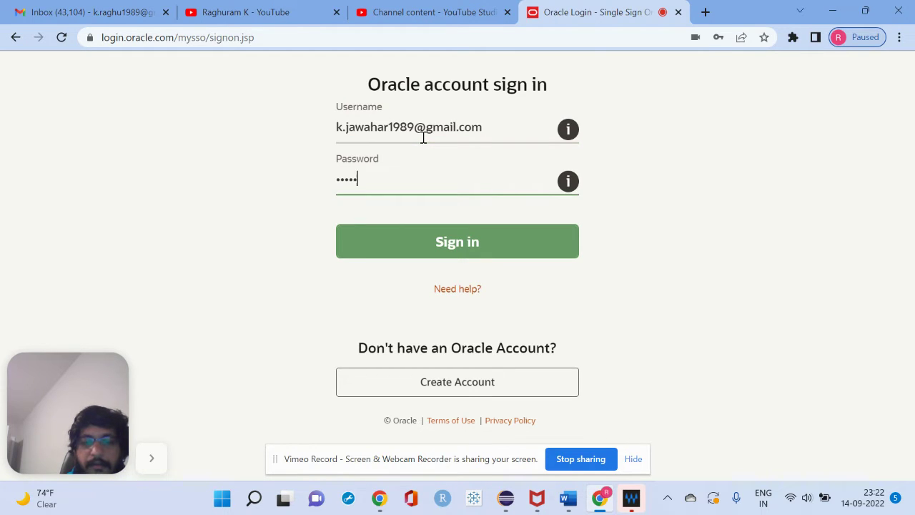
key("BackSpace")
key("BackSpace")
key("BackSpace")
key("BackSpace")
key("BackSpace")
key("BackSpace")
type("•••••••••")
key("Return")
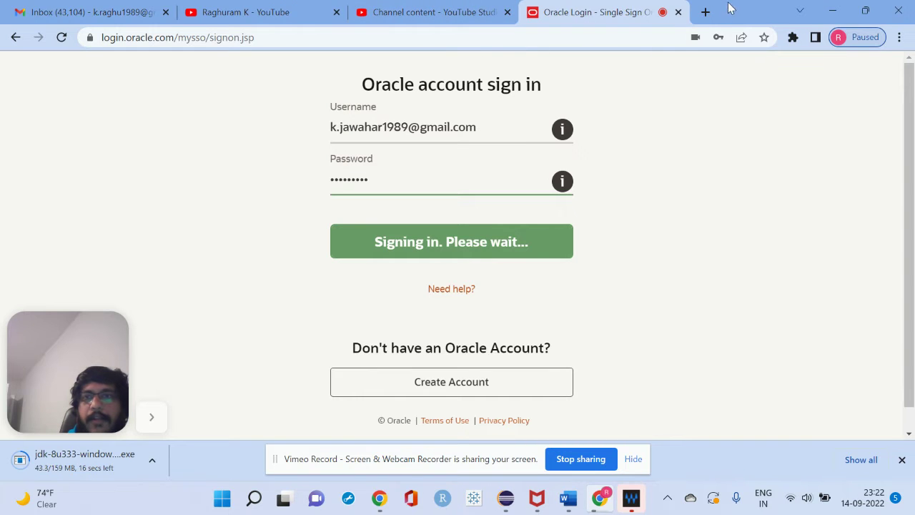
In a new tab, search Google for 'jre download', then refine it to 'jre 8 download'
left_click(706, 11)
type("go")
key("Return")
type("jre download")
key("Return")
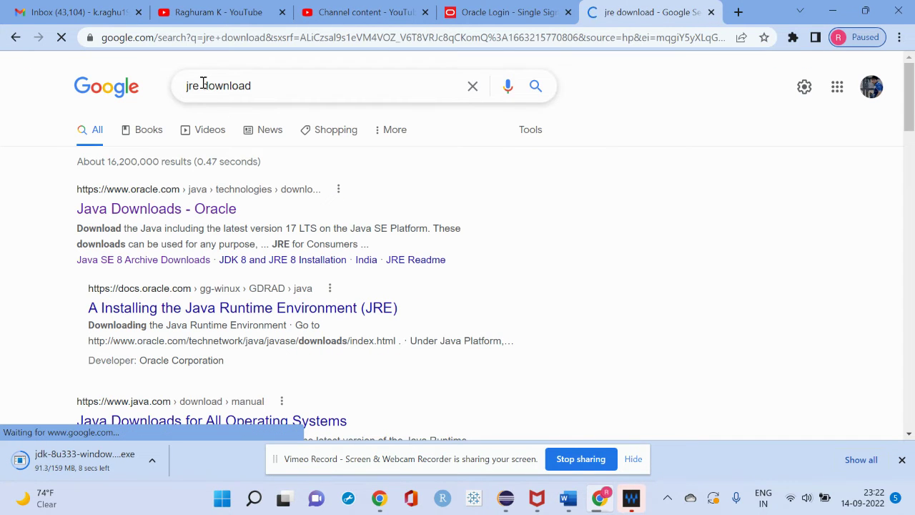
left_click(202, 84)
type("8")
key("Return")
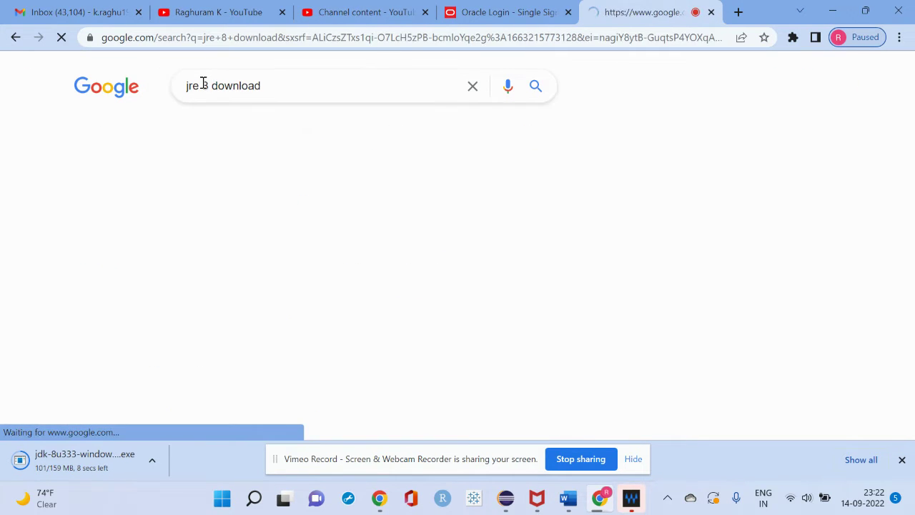
Open the Java SE 8 Archive Downloads result and scroll down the page
left_click(180, 210)
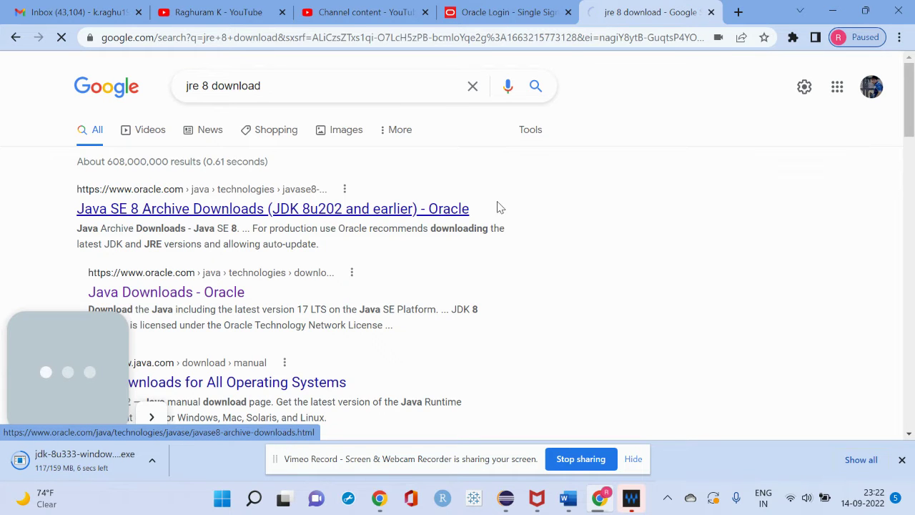
scroll(509, 208, "down", 2)
scroll(510, 209, "down", 6)
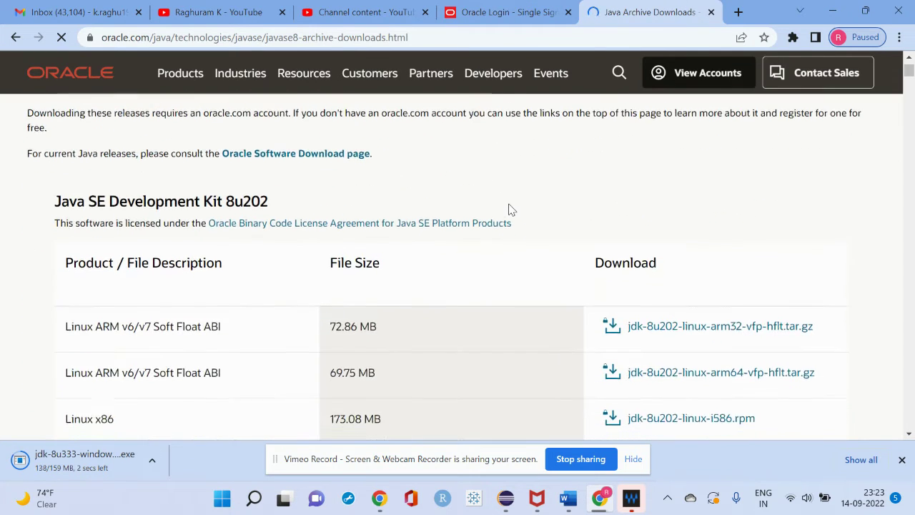
scroll(509, 208, "down", 7)
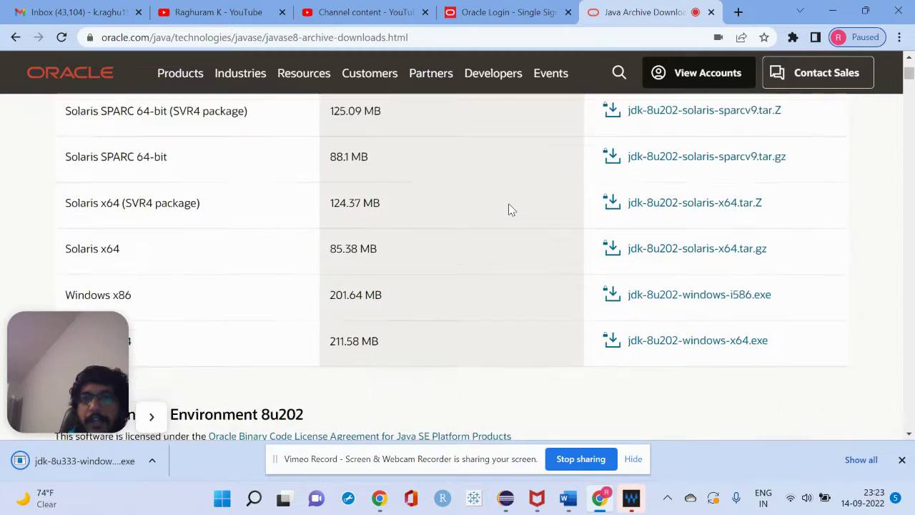
scroll(510, 209, "down", 3)
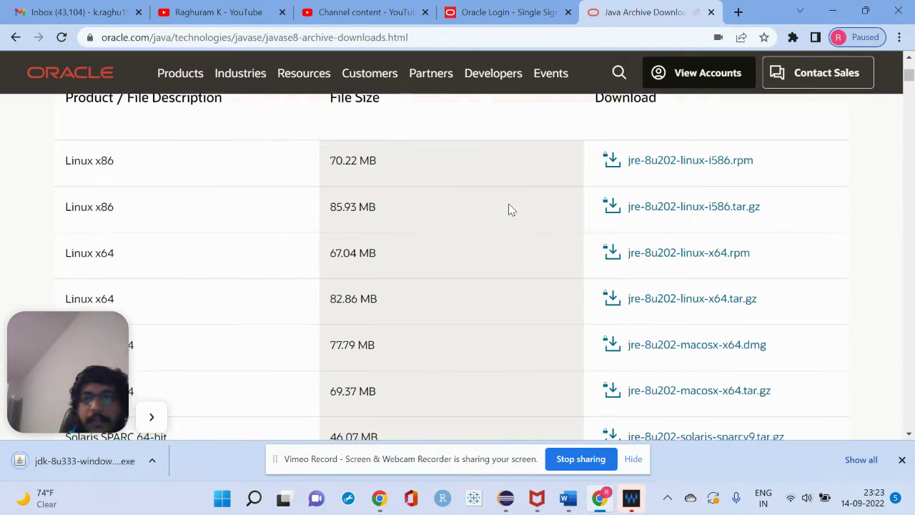
Highlight the JDK 8u191 Windows x86 and x64 download rows
left_click_drag(510, 209, 494, 330)
left_click(205, 440)
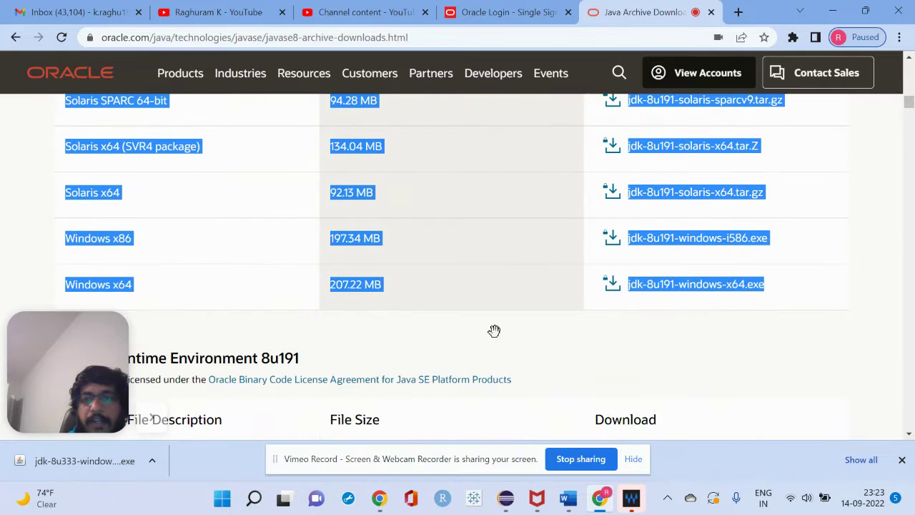
left_click_drag(617, 341, 561, 179)
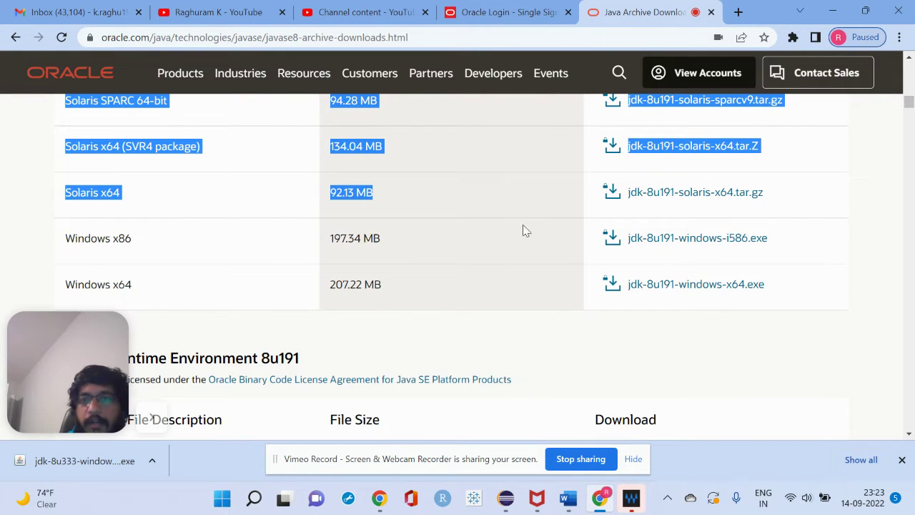
left_click_drag(522, 231, 612, 372)
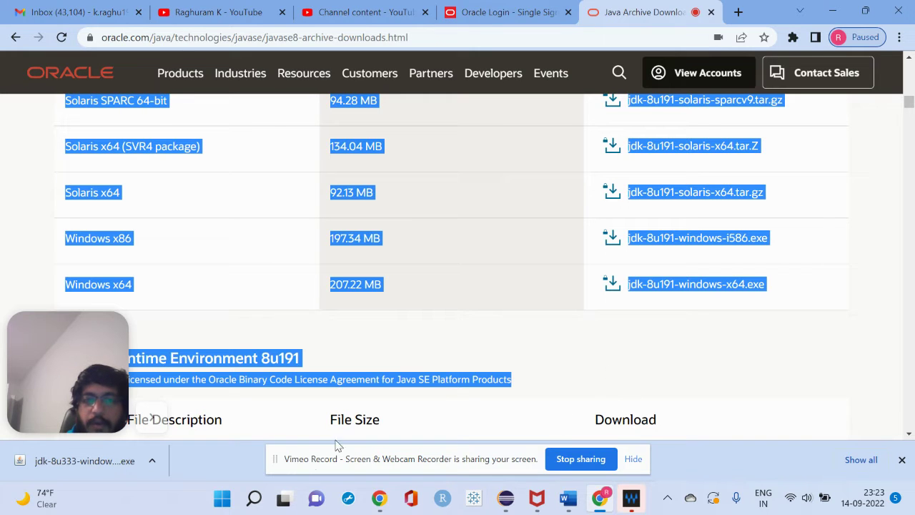
left_click(254, 499)
Search Windows for 'envi' and open System Properties via 'Edit the system environment variables'
type("e")
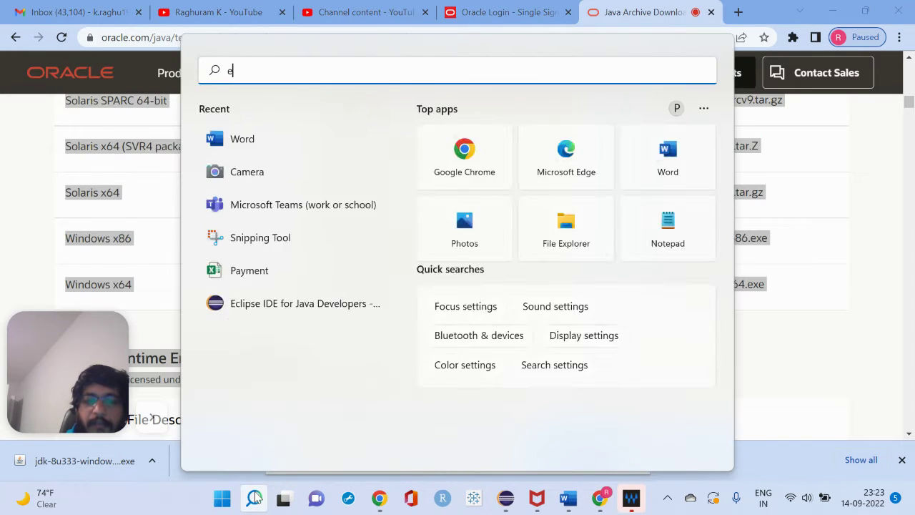
type("nvi")
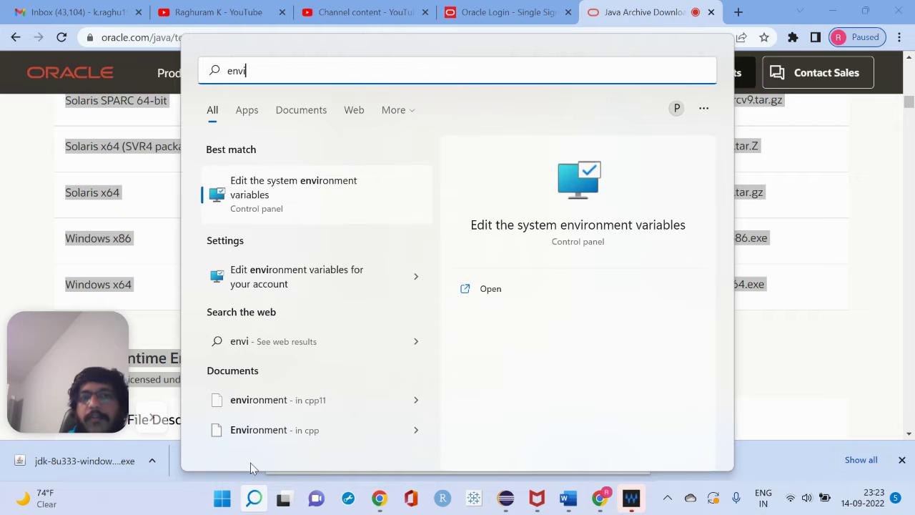
left_click(328, 195)
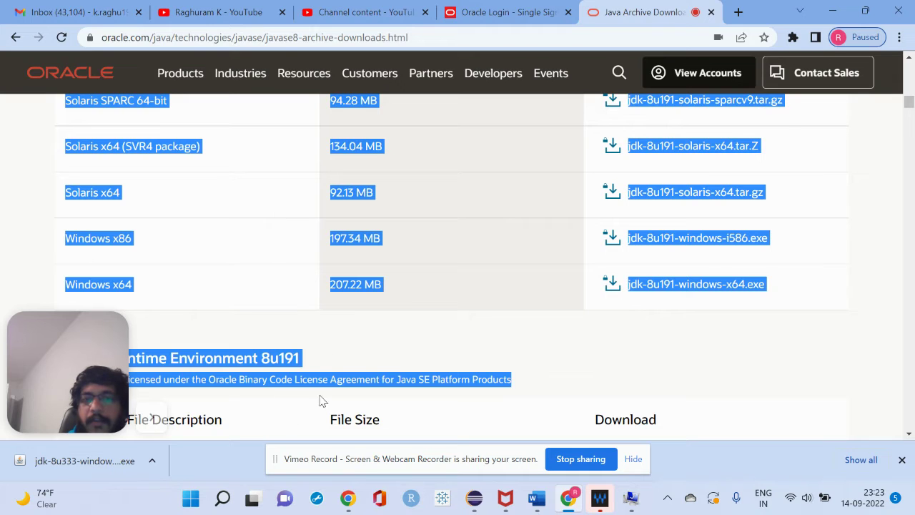
mouse_move(644, 495)
left_click(639, 452)
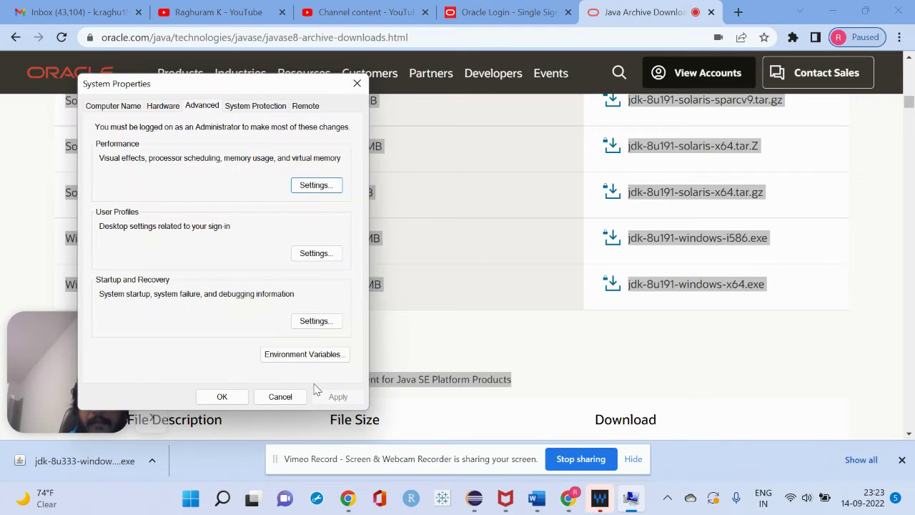
Open Environment Variables, start and cancel a new system variable, then reopen the window
left_click(310, 355)
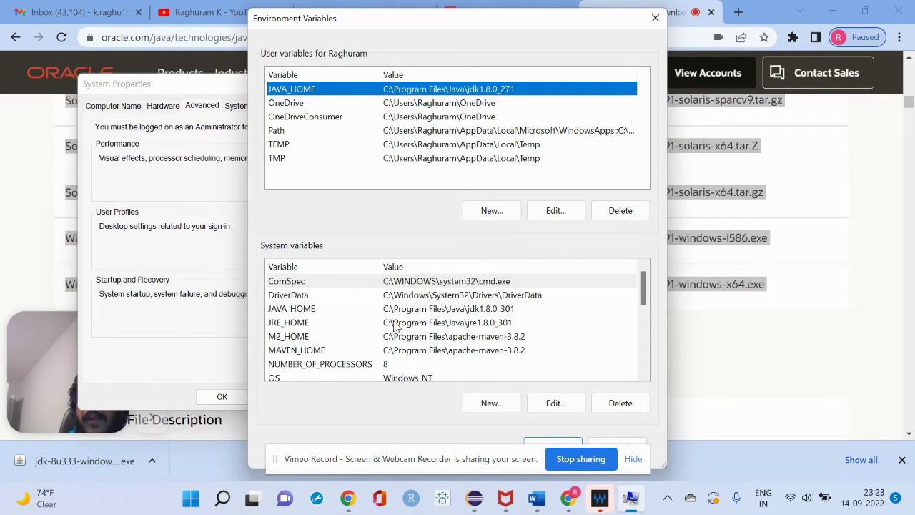
scroll(352, 339, "down", 1)
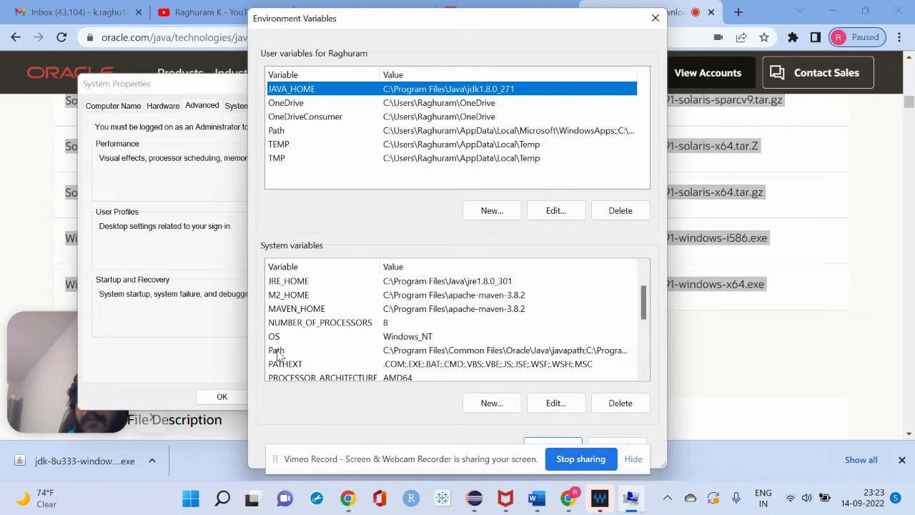
left_click(483, 403)
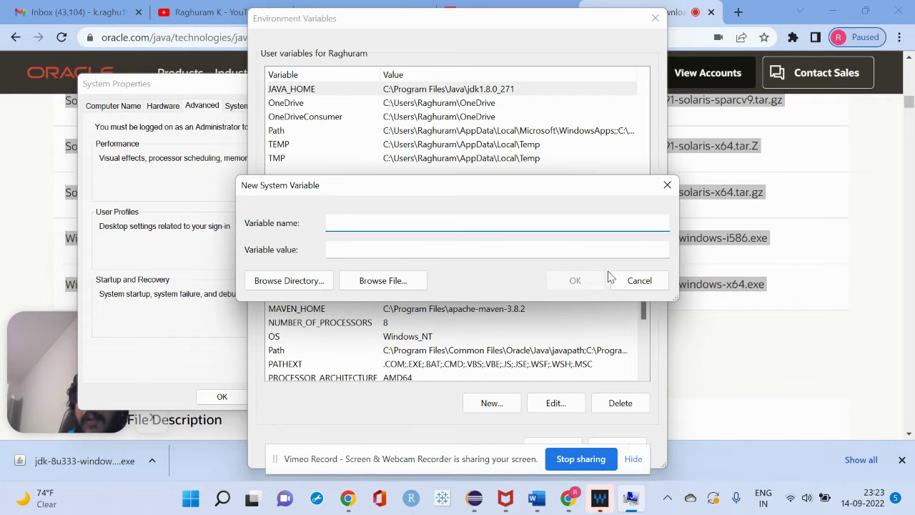
left_click(634, 281)
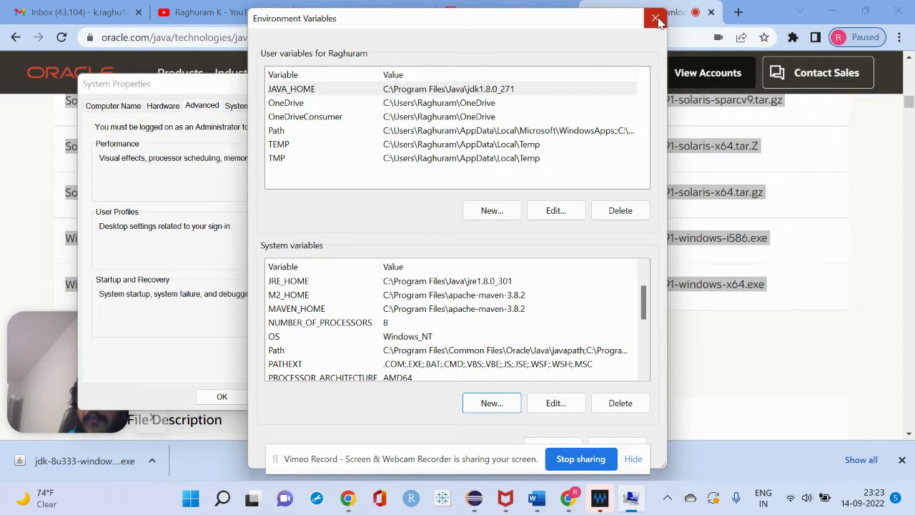
left_click(655, 18)
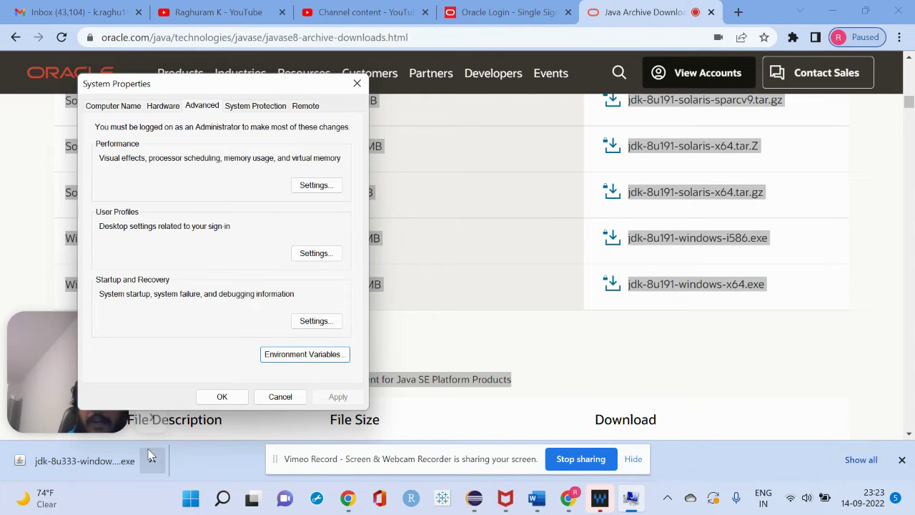
left_click(283, 355)
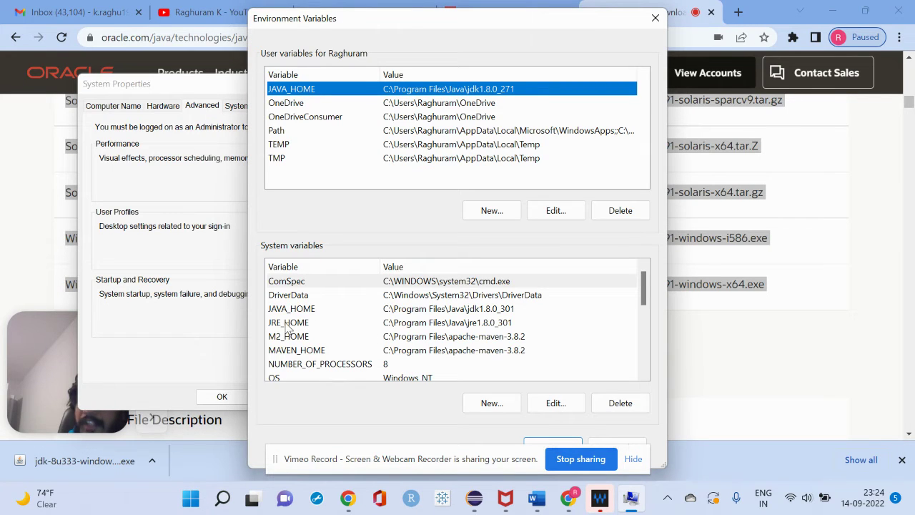
left_click(348, 313)
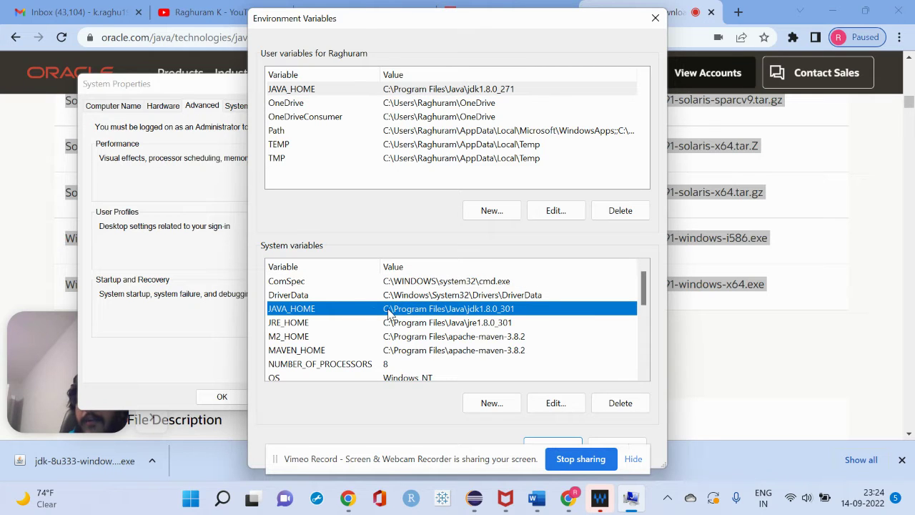
double_click(388, 312)
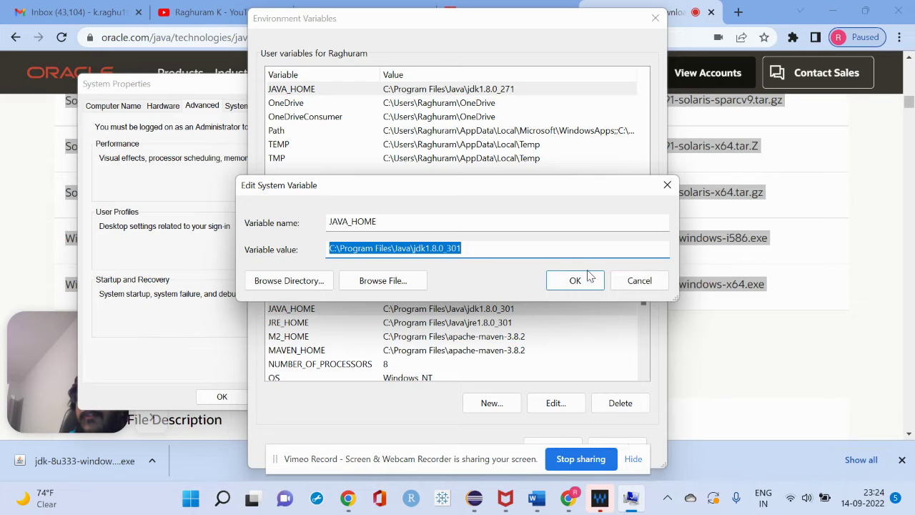
left_click(633, 280)
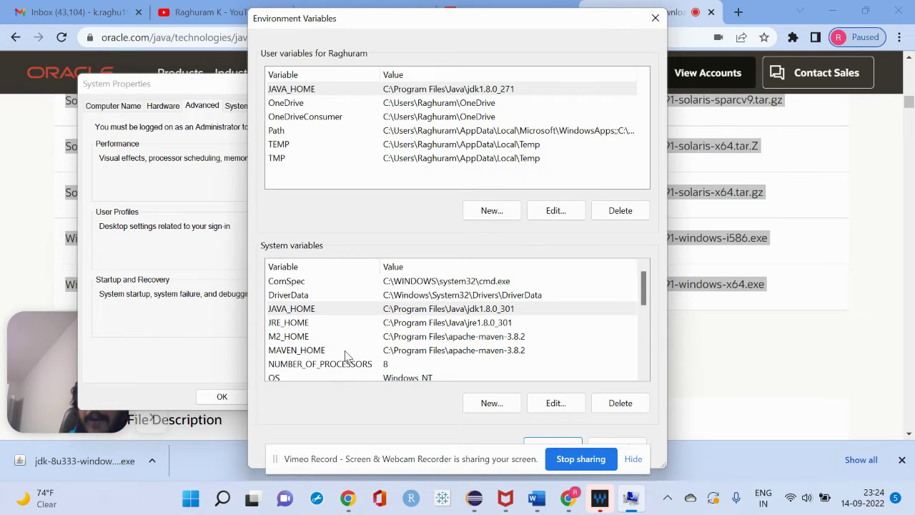
scroll(345, 355, "down", 1)
Review the system Path variable's entries and cancel without changes
double_click(284, 350)
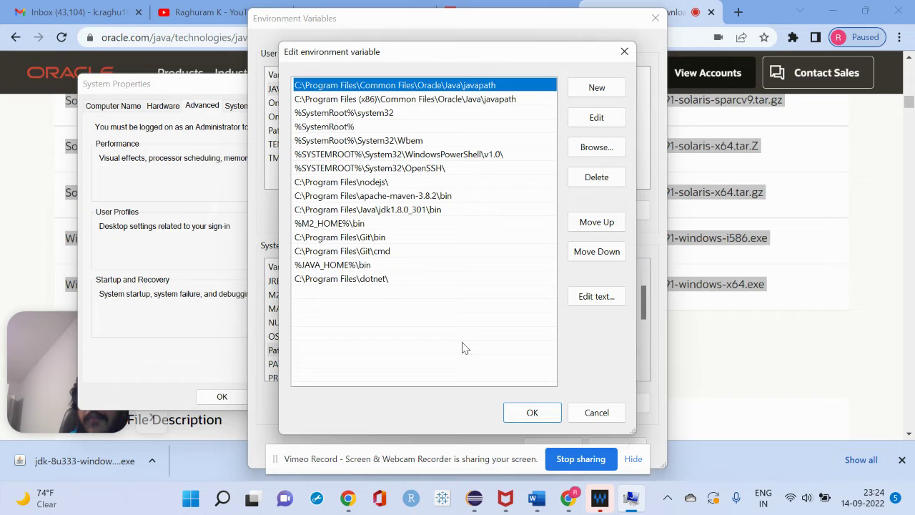
left_click(596, 413)
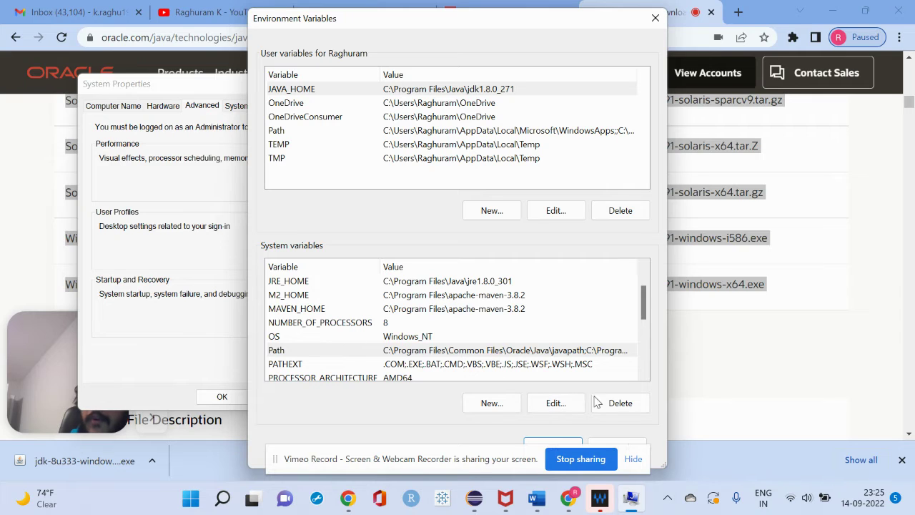
Close Environment Variables, then search 'maven download' in a new tab and open Download Apache Maven
left_click(655, 17)
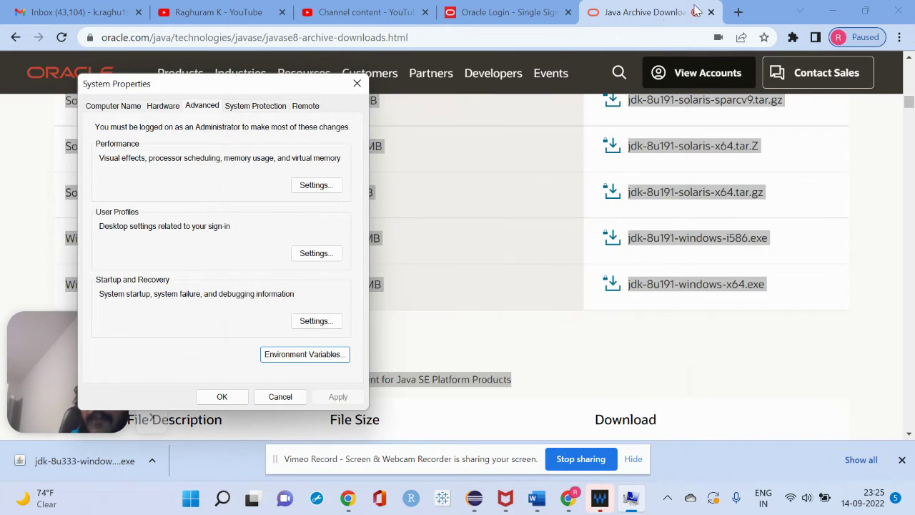
left_click(736, 12)
type("go")
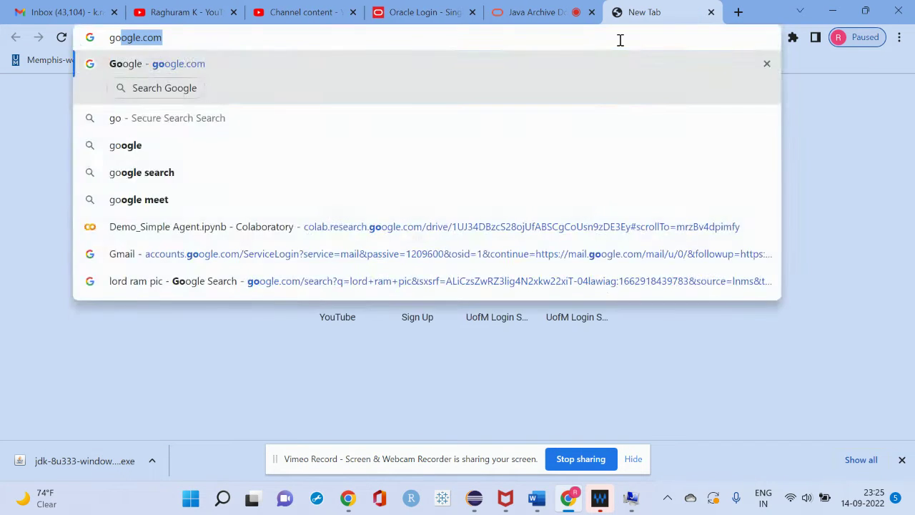
key("Return")
type("maven do")
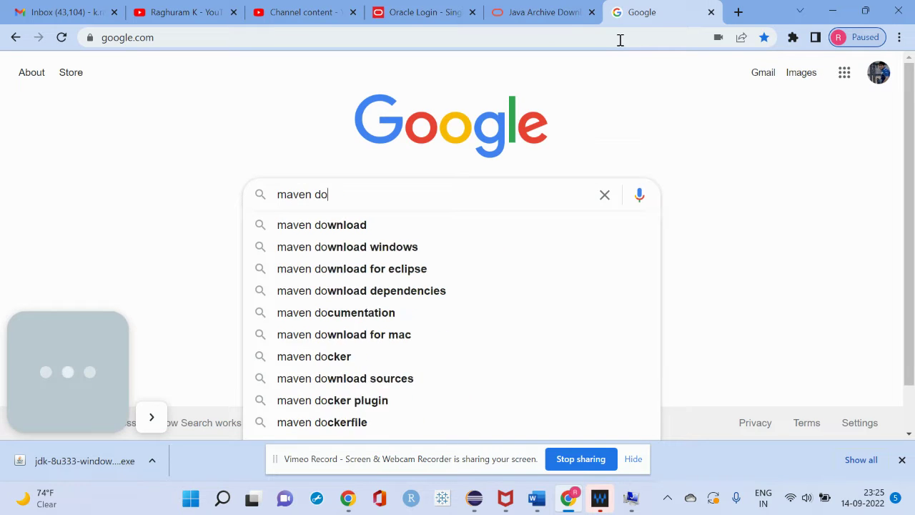
type("wnload")
key("Return")
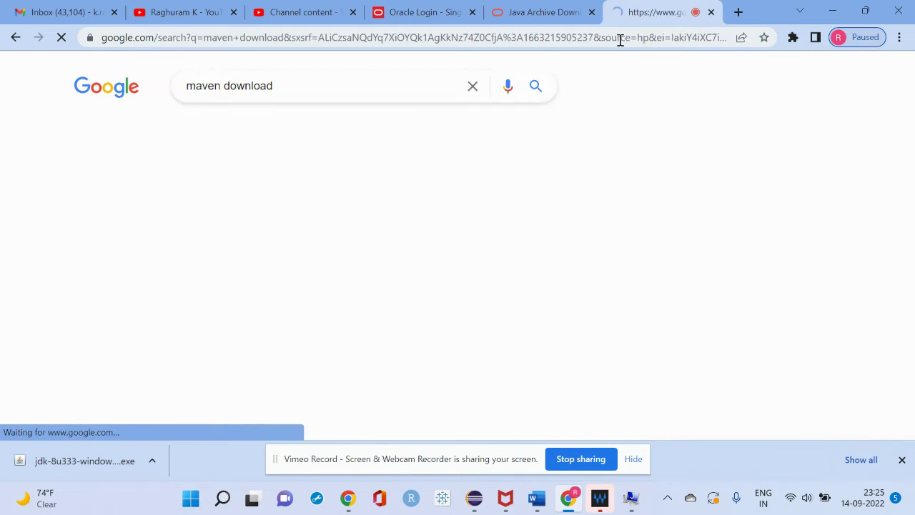
left_click(179, 208)
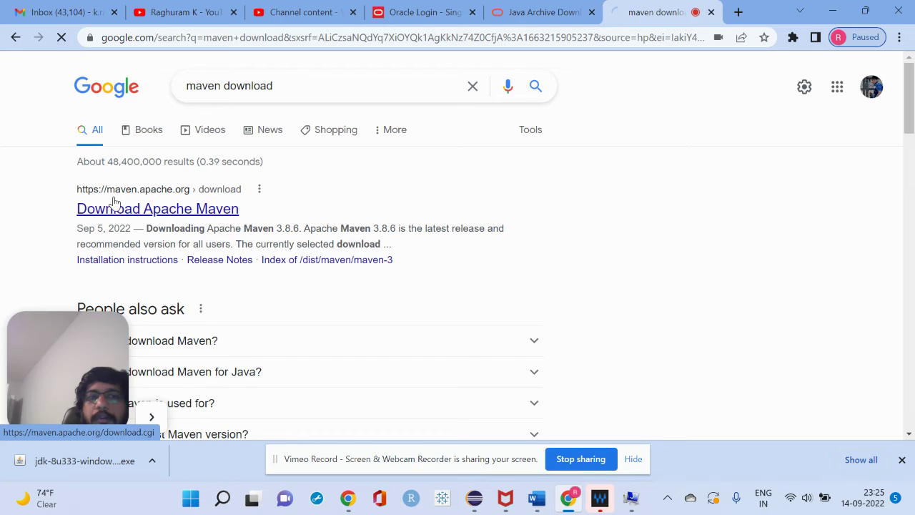
scroll(388, 248, "down", 6)
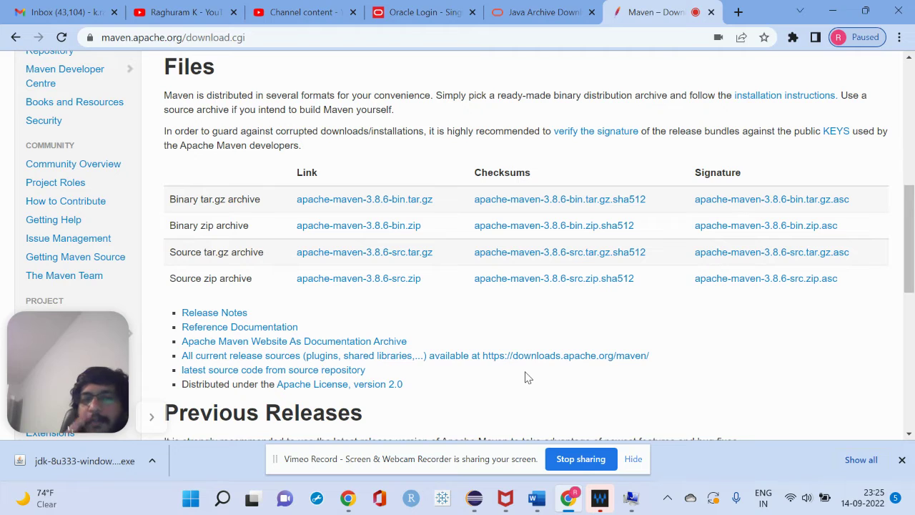
Return to System Properties, recheck Environment Variables, and close both windows
key("alt+Tab")
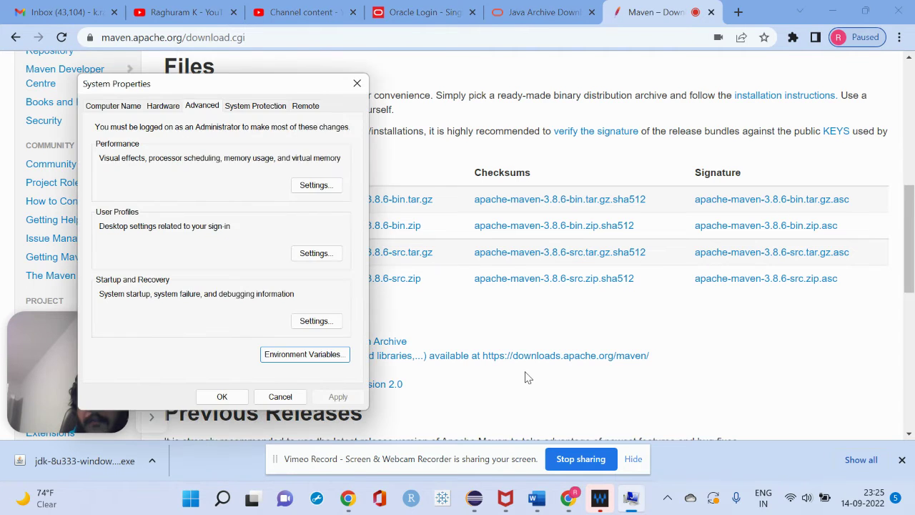
left_click(272, 353)
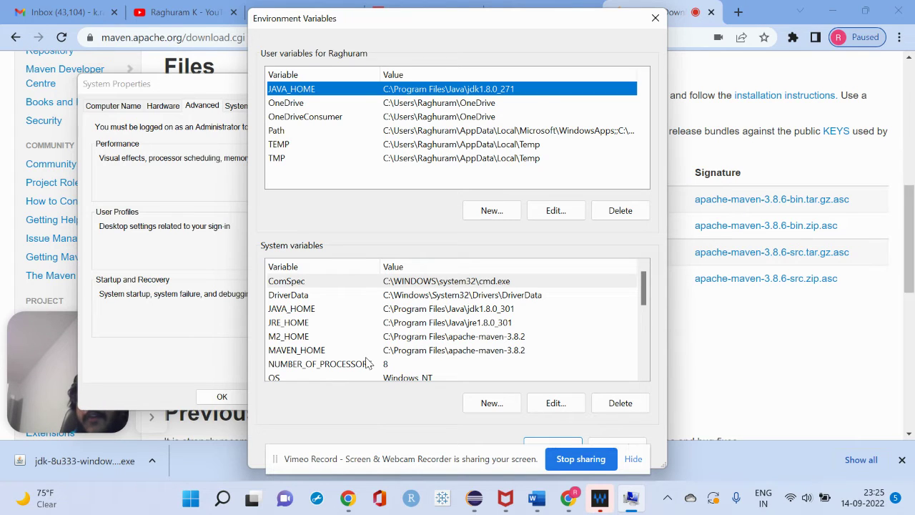
left_click(656, 19)
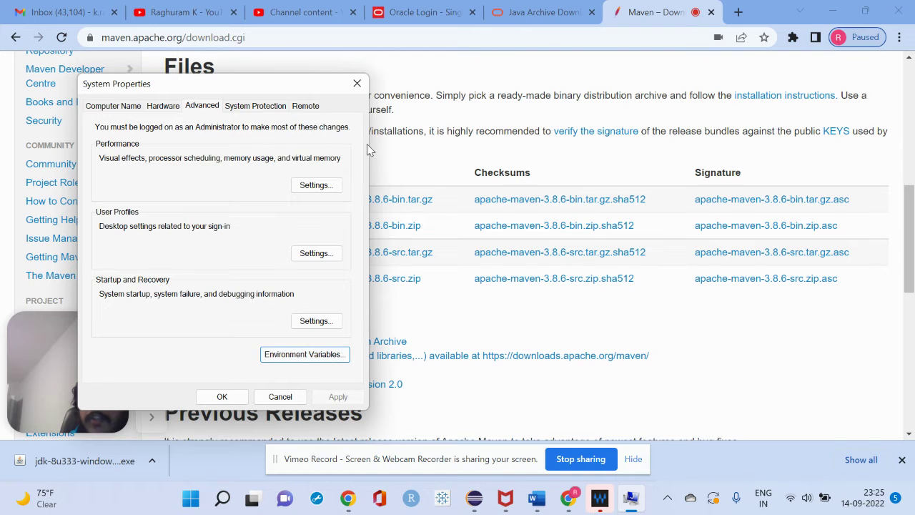
left_click(361, 82)
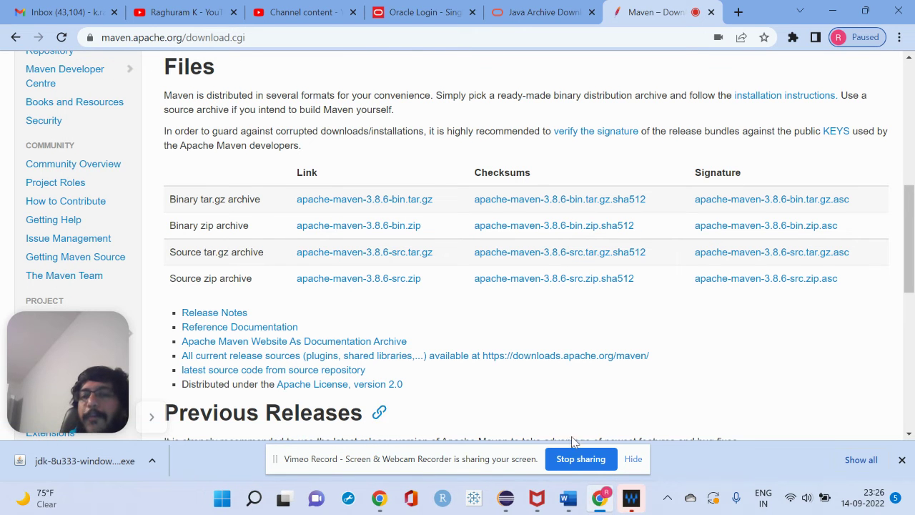
In a new tab, search Google for 'eclipse download' and open the Eclipse IDE 2022-09 downloads page
mouse_move(568, 498)
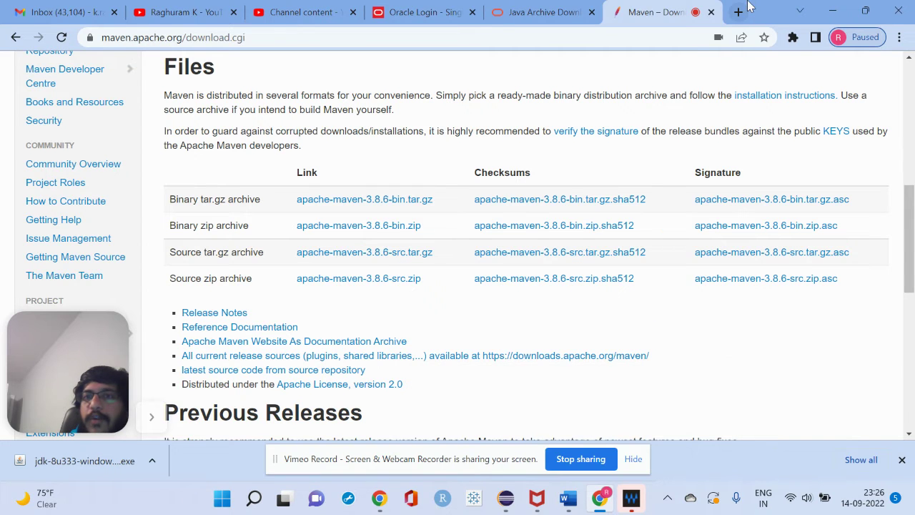
left_click(738, 13)
type("google.com")
key("Return")
type("eclipse download")
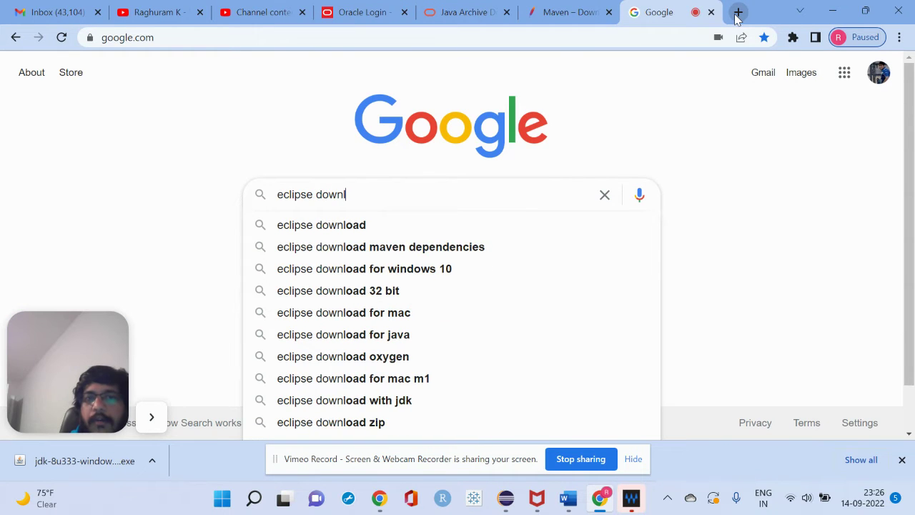
key("Return")
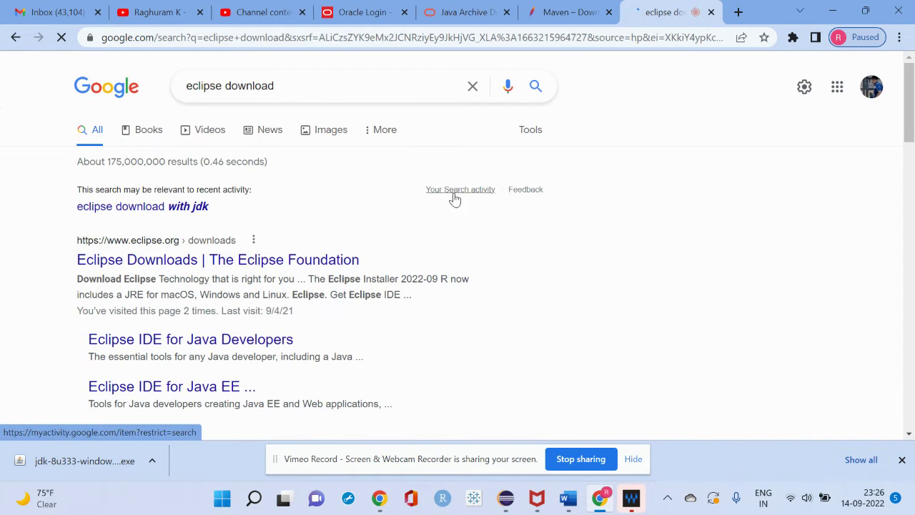
left_click(212, 261)
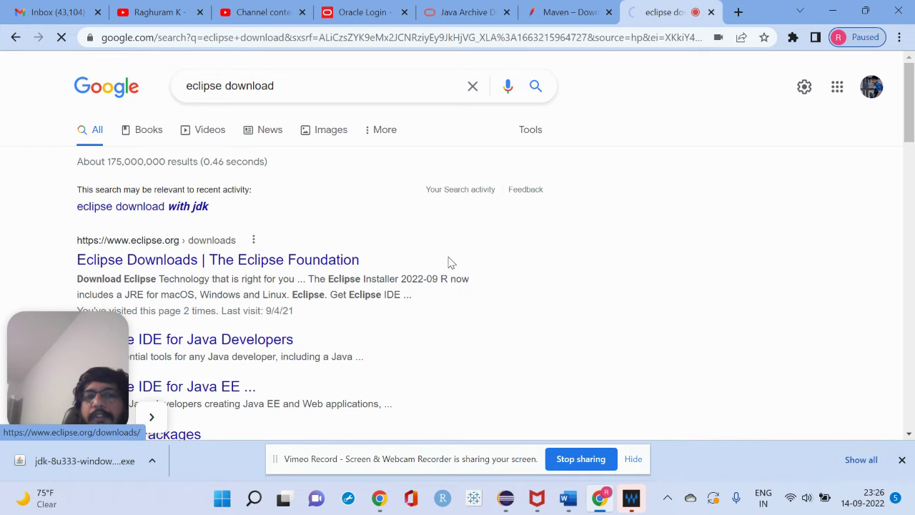
scroll(478, 296, "down", 5)
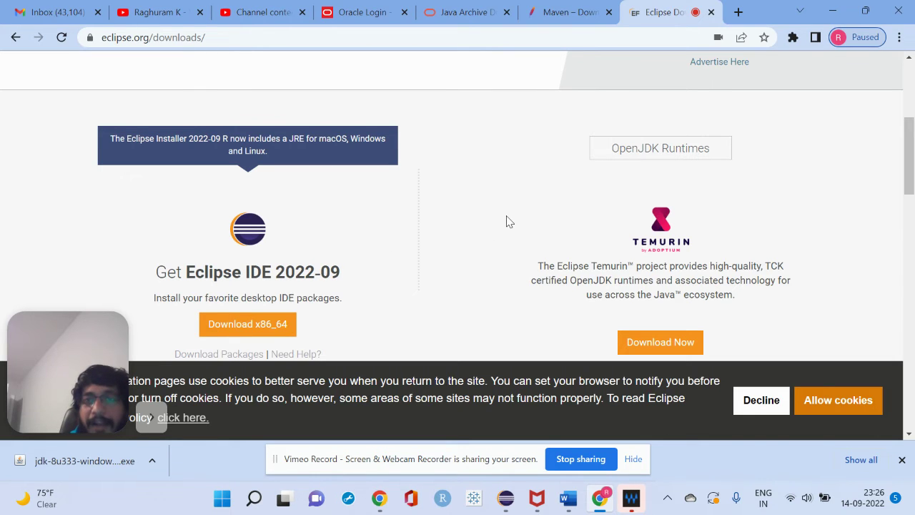
In another new tab, search Google for 'node js download'
left_click(739, 13)
type("go")
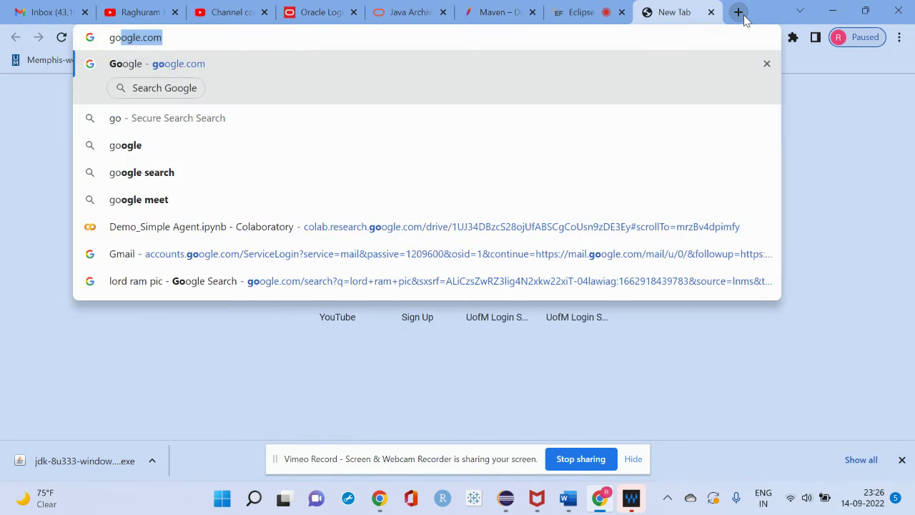
key("Return")
type("node js")
key("BackSpace")
type("js down")
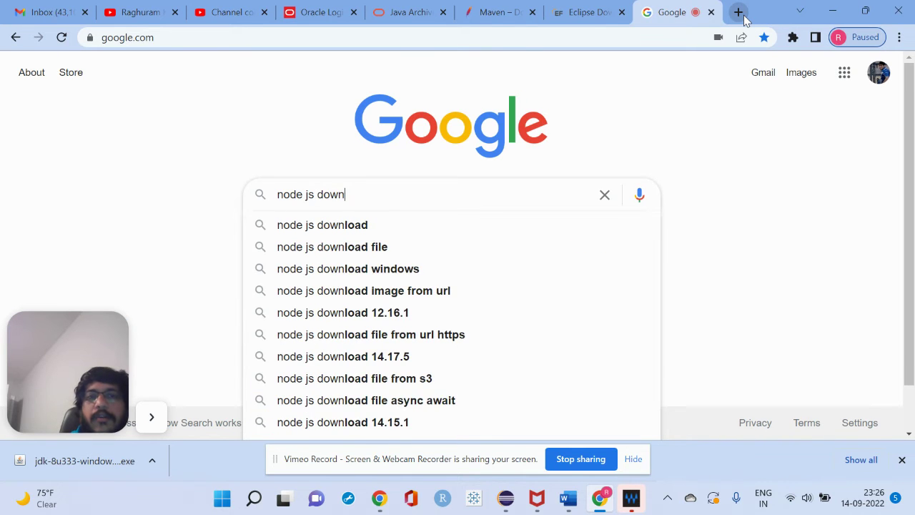
type("load")
key("Return")
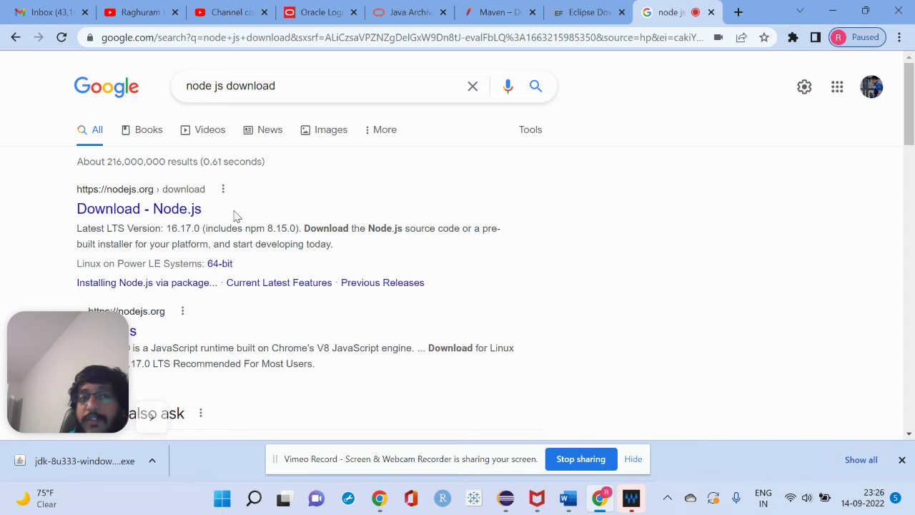
Glance at the Word checklist, then replace the Google query with 'vs code download' and search
key("alt+Tab")
key("alt+Tab")
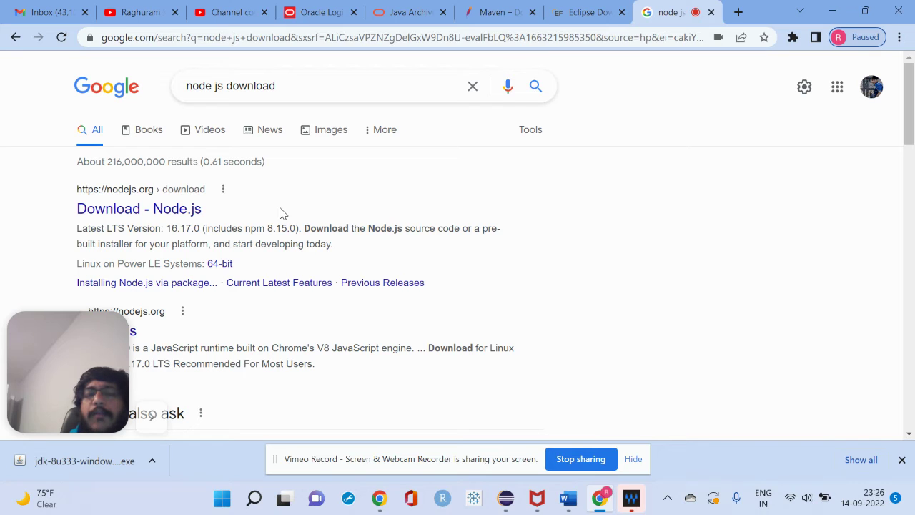
triple_click(354, 85)
type("vs cod")
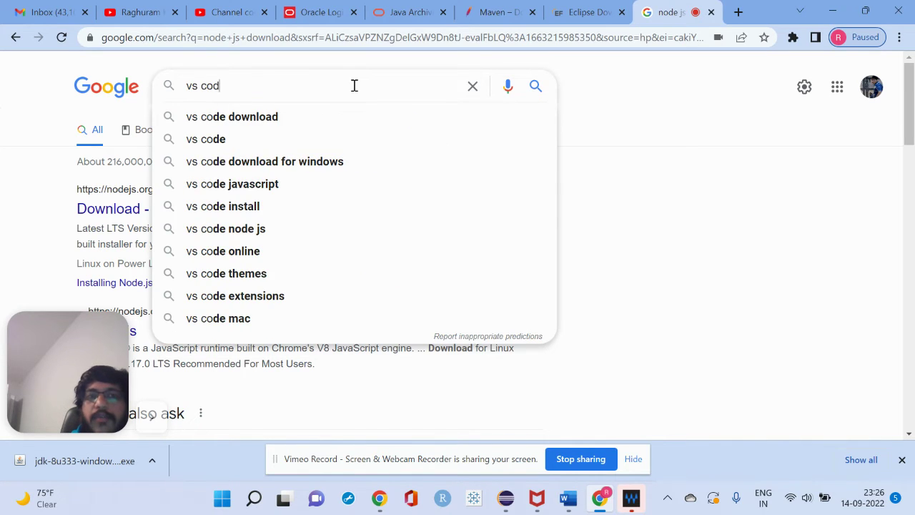
type("e download")
key("Return")
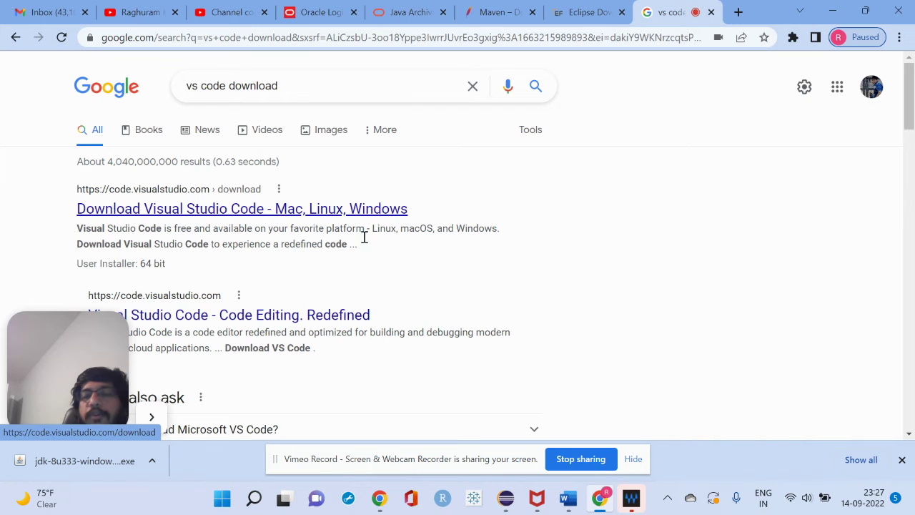
In Document2, delete the blank lines between the VS Code and Git checklist entries
mouse_move(568, 498)
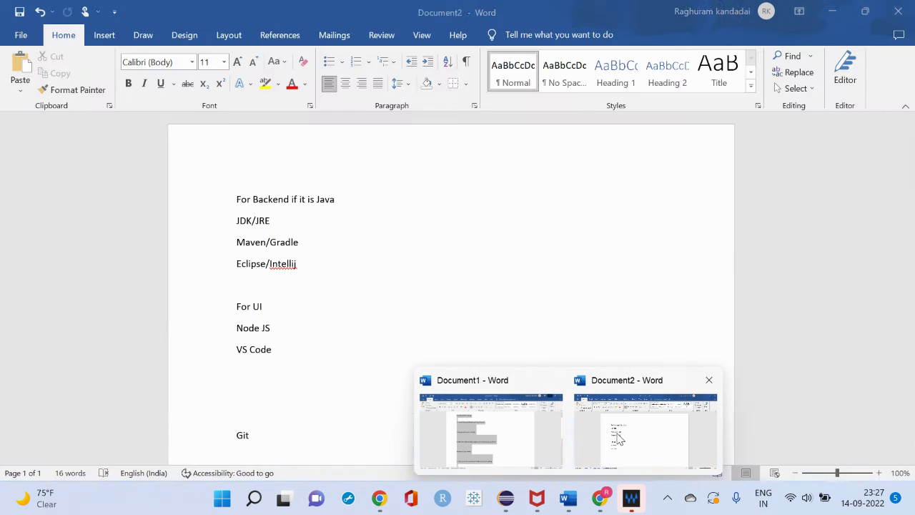
left_click(618, 439)
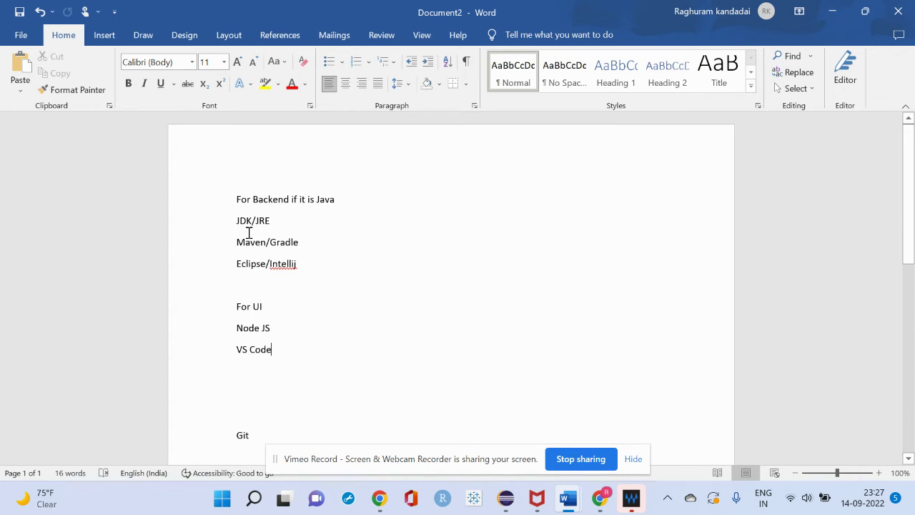
left_click_drag(236, 220, 323, 271)
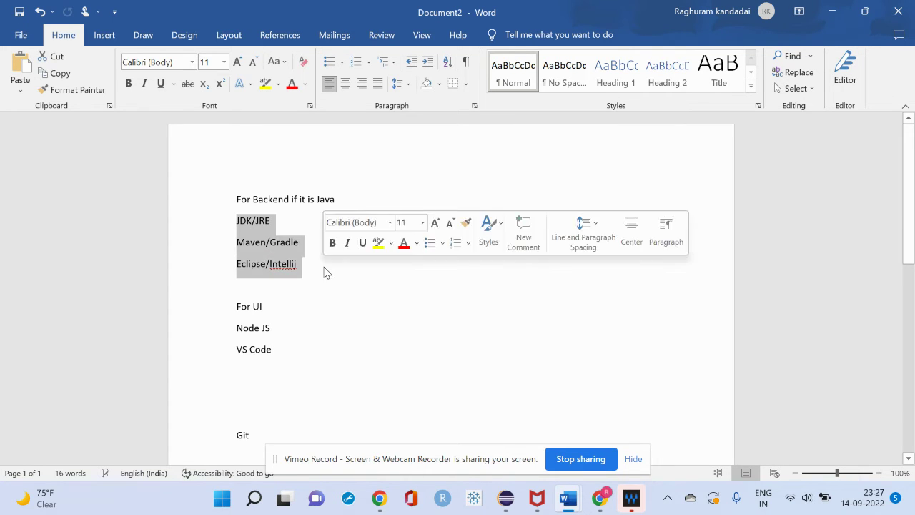
left_click(225, 330)
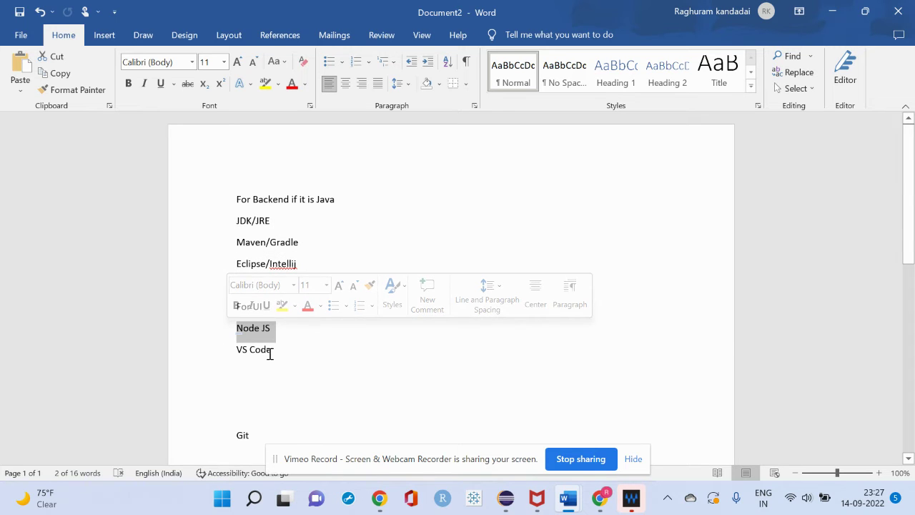
left_click(270, 351)
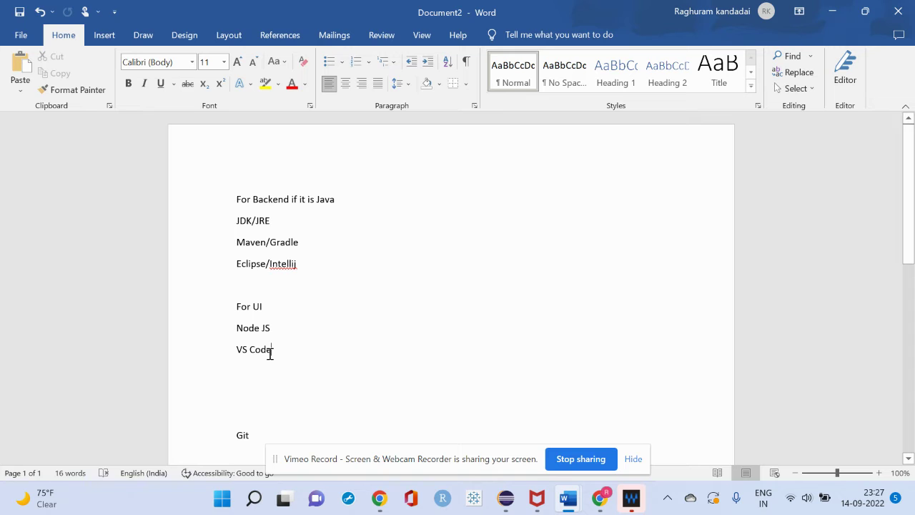
key("BackSpace")
key("Delete")
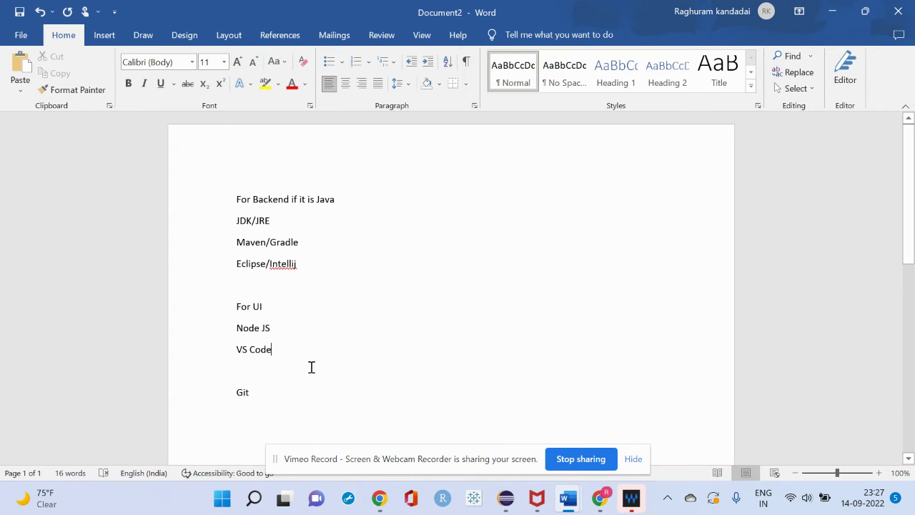
Insert a 'Bitbucket/Gitlab/GitHub' line between VS Code and Git in the checklist
left_click(312, 367)
key("Return")
key("Return")
key("BackSpace")
type("Bitb")
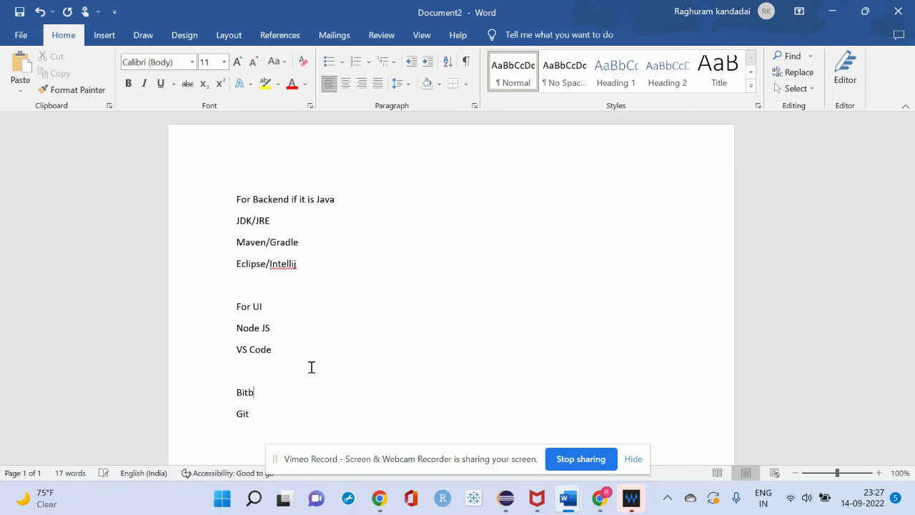
type("U")
key("BackSpace")
type("Gitlab/")
type(" S")
key("BackSpace")
type("GitHub")
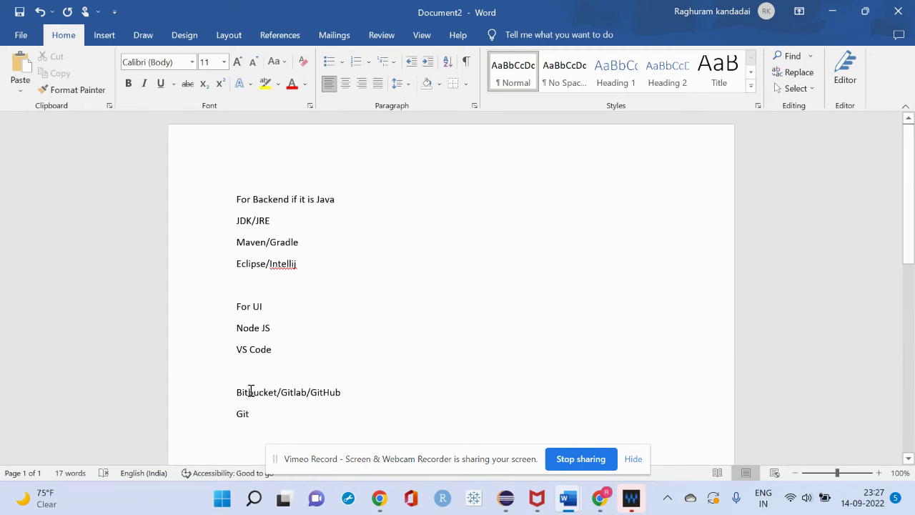
left_click_drag(230, 391, 357, 397)
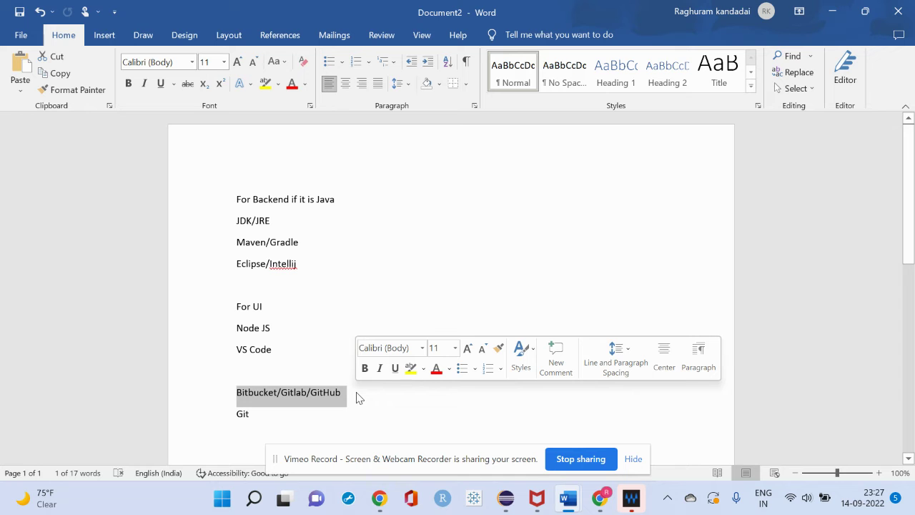
double_click(243, 418)
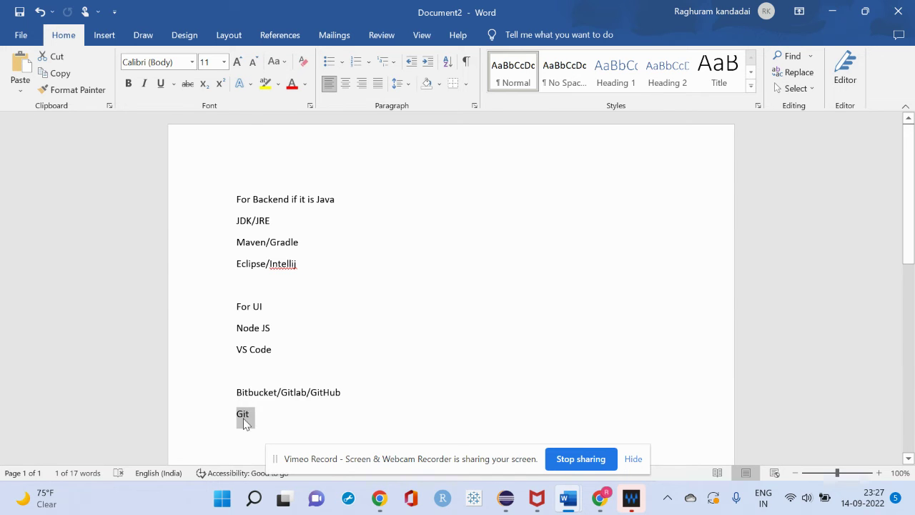
Back in Chrome, replace the Google query with 'git download'
key("alt+Tab")
triple_click(369, 86)
type("git down")
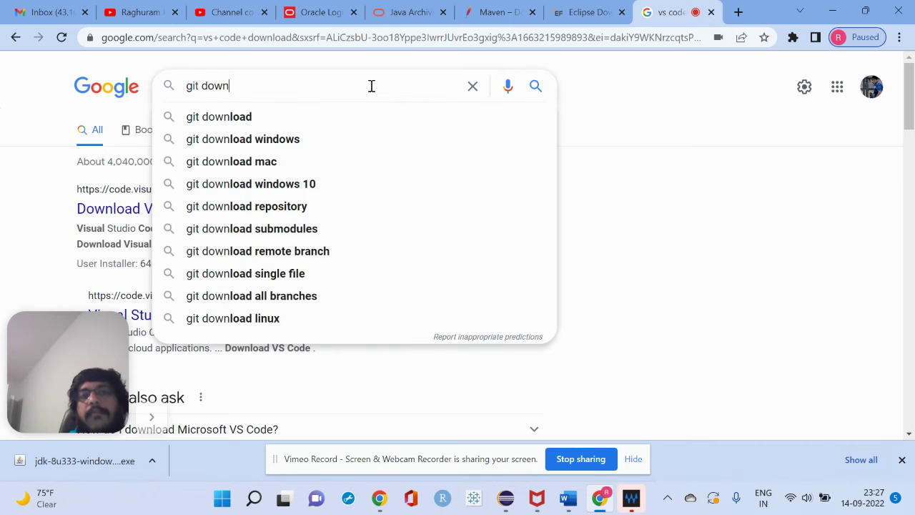
type("load")
Run the 'git download' search, open git-scm.com's Git 2.37.3 downloads page, and return to Word
key("Return")
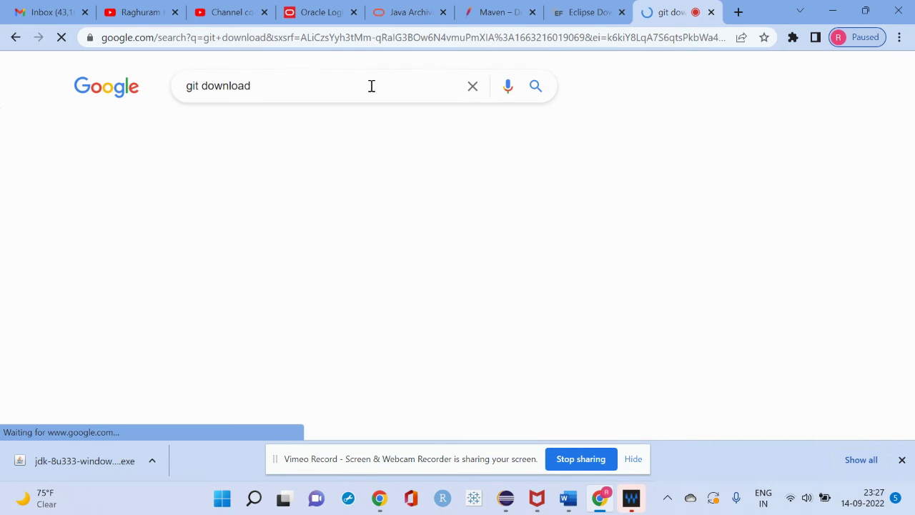
left_click(161, 210)
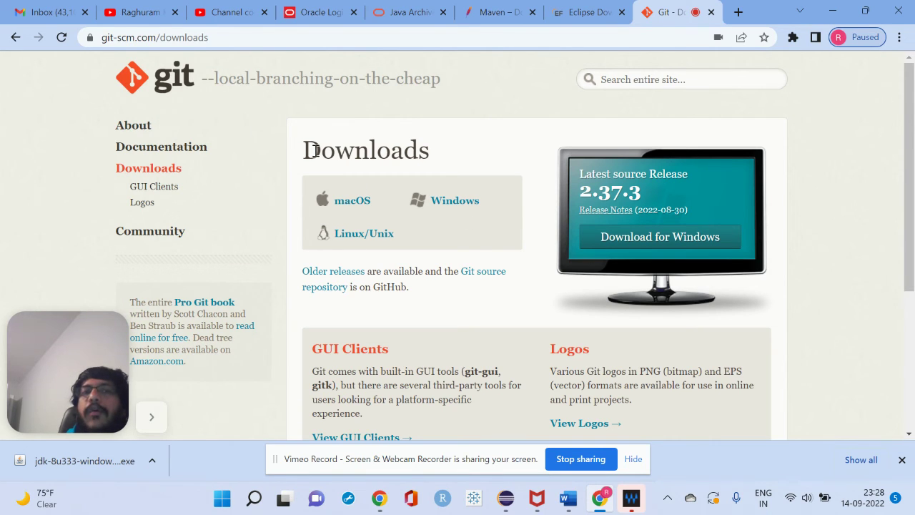
key("alt+Tab")
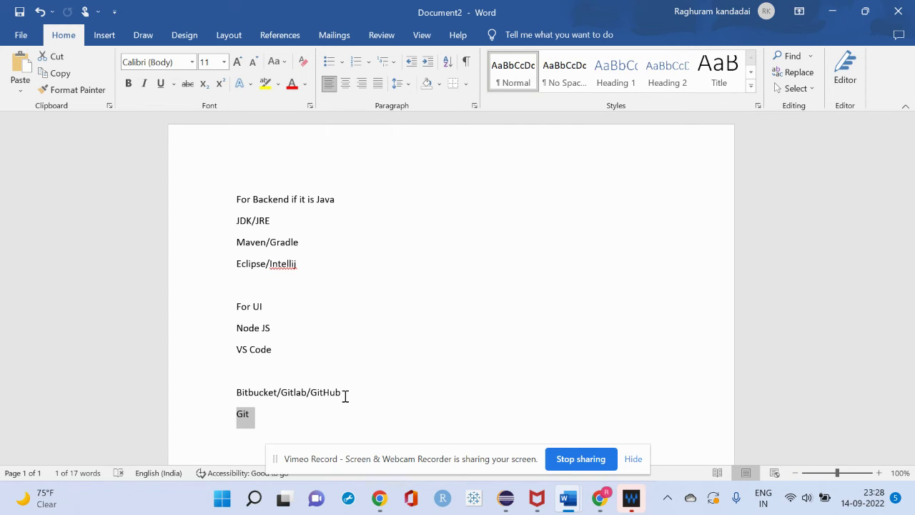
Select the checklist from Git up to 'For Backend if it is Java'
left_click(305, 425)
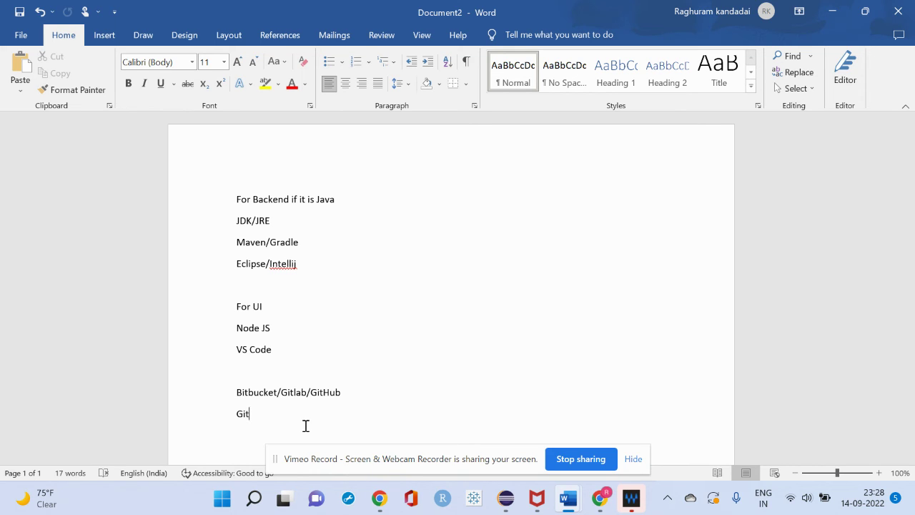
left_click_drag(266, 413, 222, 207)
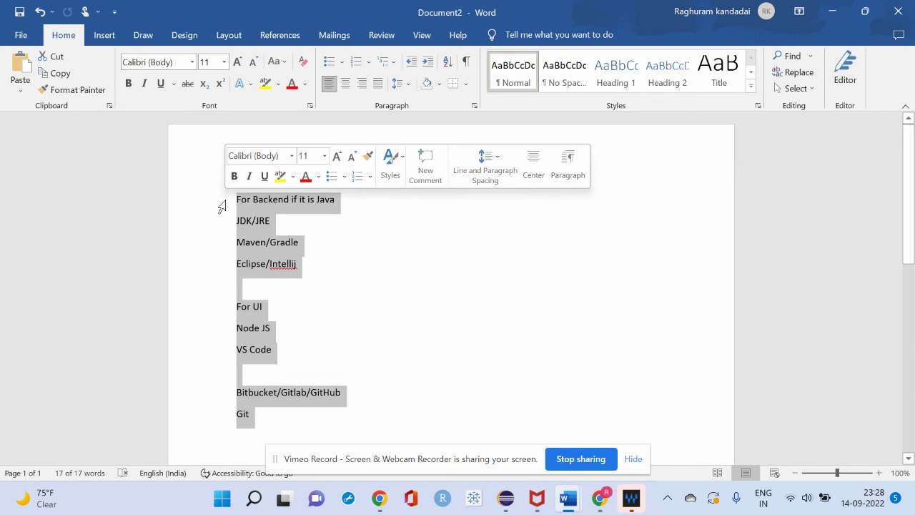